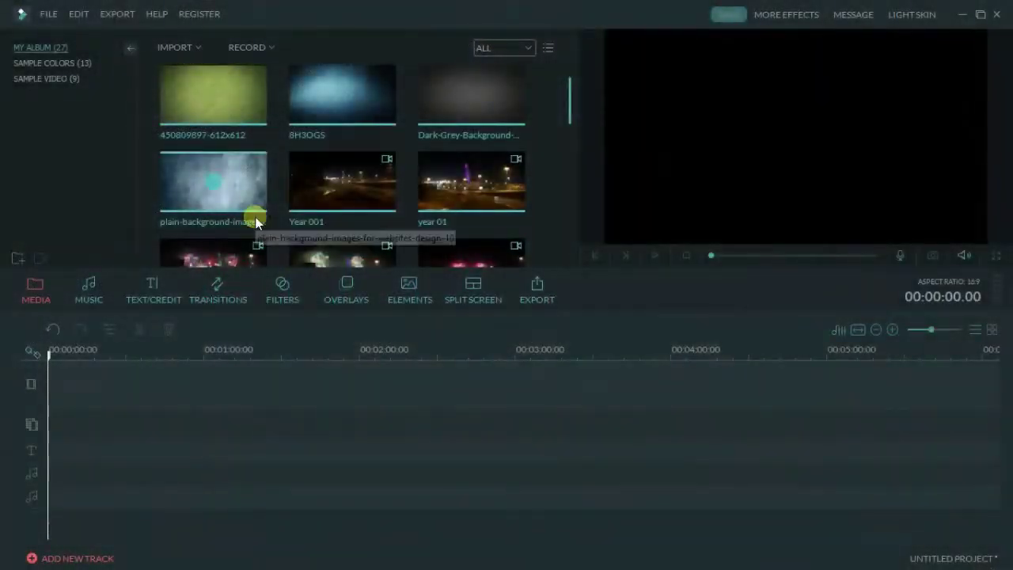
- Place the blue textured background image on the video track, stretched to about 17 seconds
{"action": "left_click", "coordinate": [213, 186]}
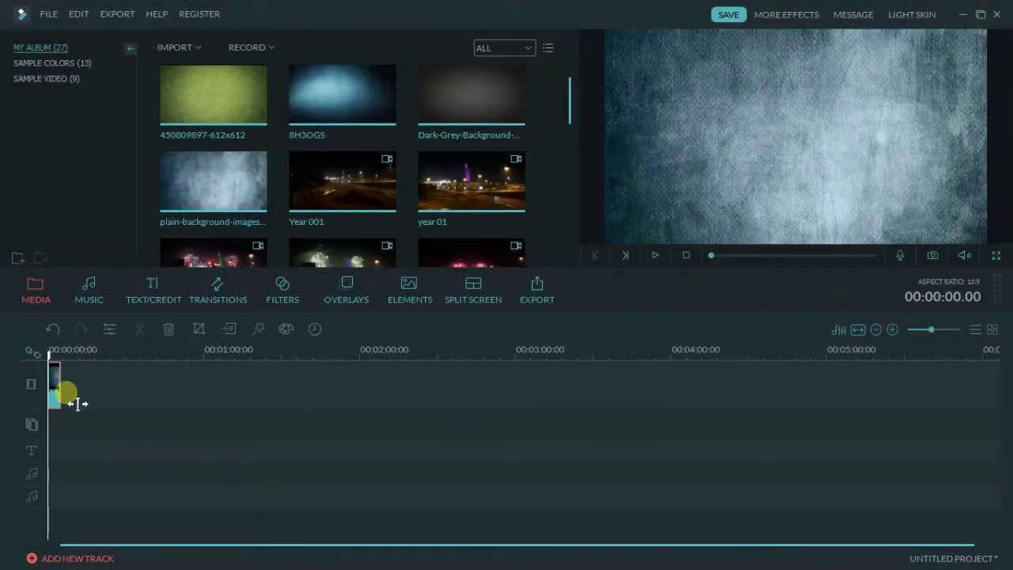
{"action": "mouse_move", "coordinate": [213, 187]}
{"action": "left_mouse_down"}
{"action": "mouse_move", "coordinate": [70, 396]}
{"action": "mouse_move", "coordinate": [92, 395]}
{"action": "left_mouse_up"}
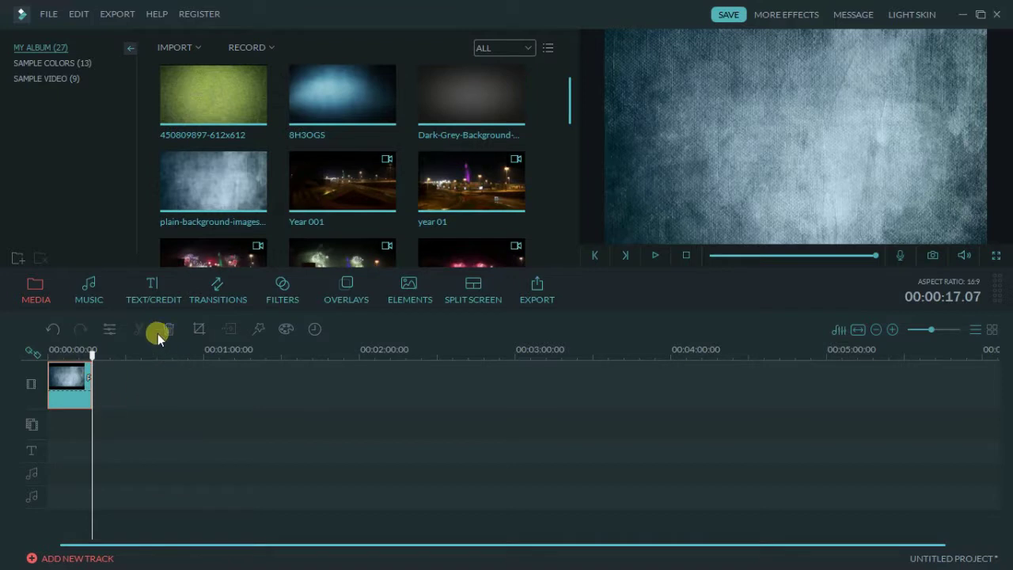
- Add the Modern 3 opener title to the text track, extended to the background clip's end
{"action": "left_click", "coordinate": [687, 255]}
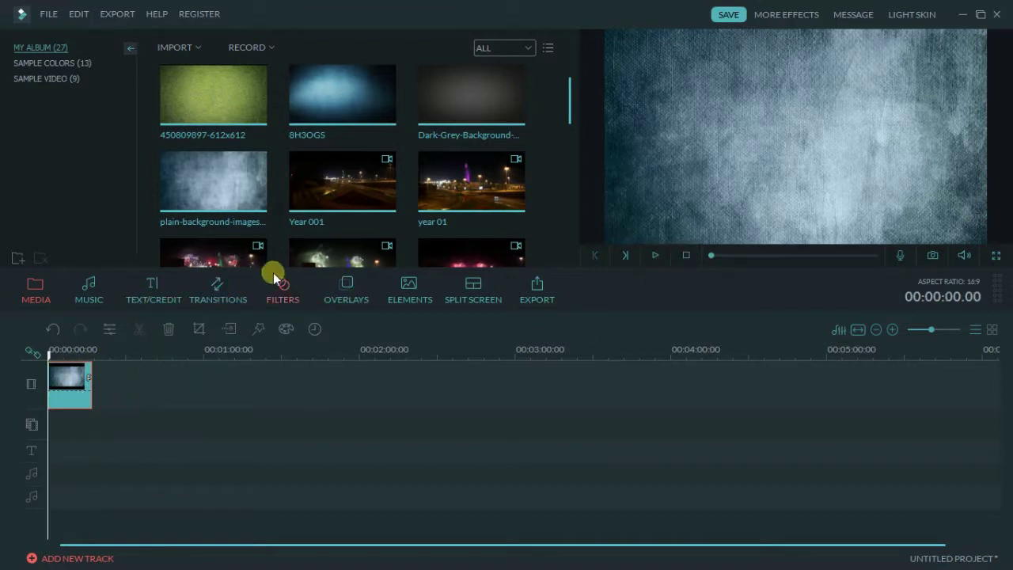
{"action": "left_click", "coordinate": [160, 309]}
{"action": "left_click", "coordinate": [449, 159]}
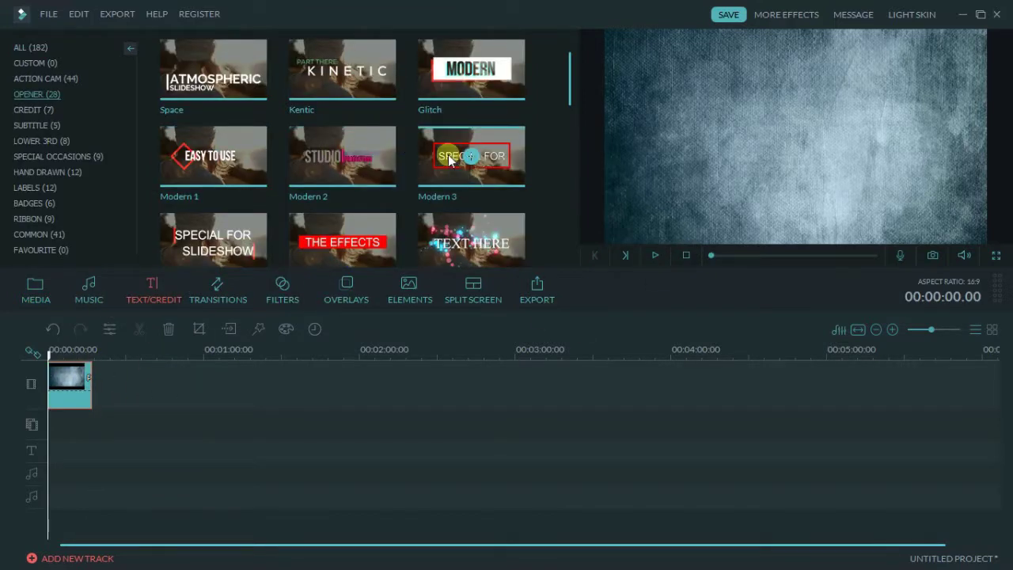
{"action": "left_click", "coordinate": [510, 139]}
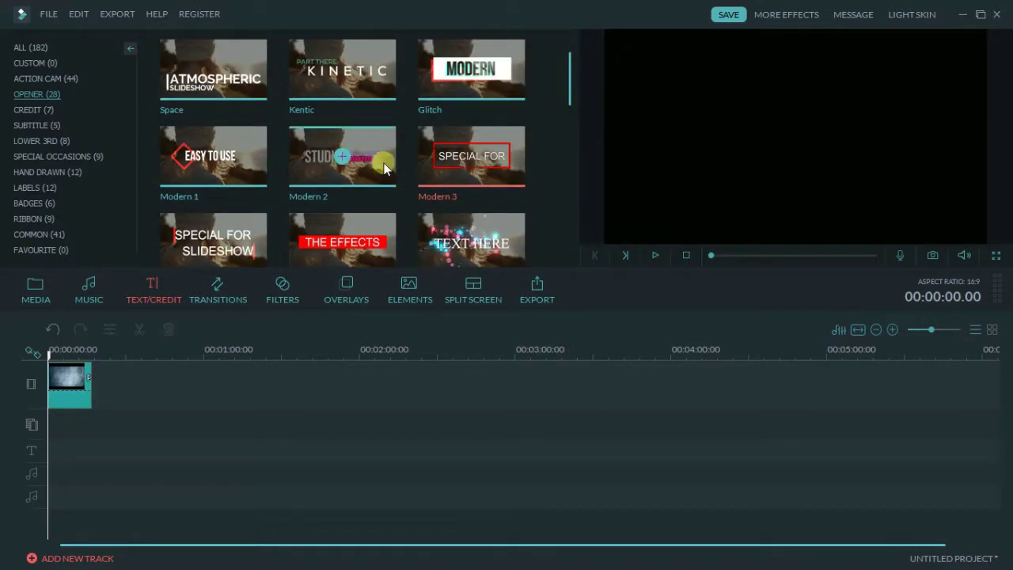
{"action": "mouse_move", "coordinate": [482, 161]}
{"action": "left_mouse_down"}
{"action": "mouse_move", "coordinate": [59, 457]}
{"action": "mouse_move", "coordinate": [91, 457]}
{"action": "left_mouse_up"}
{"action": "left_click", "coordinate": [686, 255]}
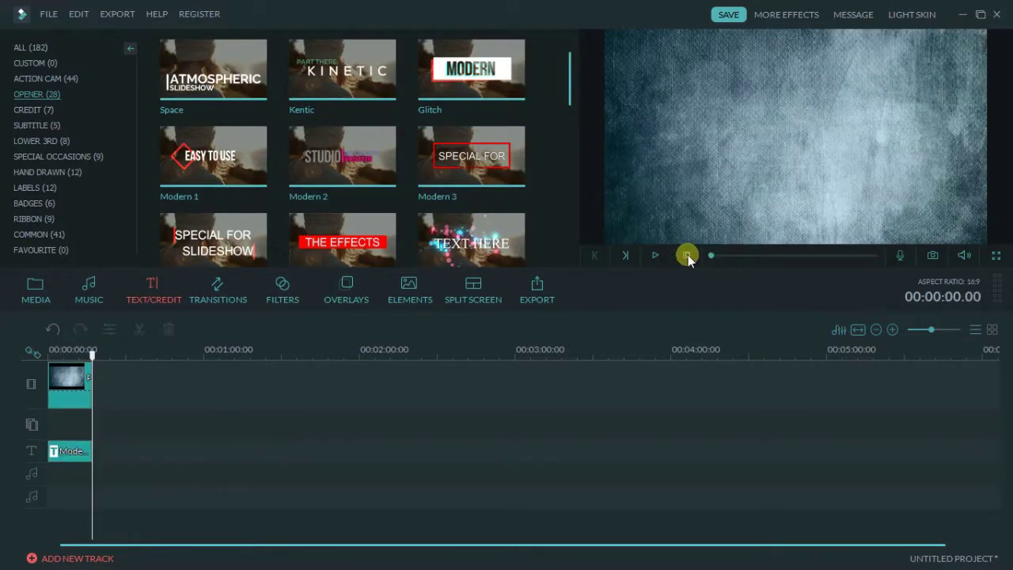
{"action": "left_click", "coordinate": [89, 467]}
- In Advanced Text Edit, replace SPECIAL FOR with SUKISUKA and centre it in the frame
{"action": "right_click", "coordinate": [82, 454]}
{"action": "left_click", "coordinate": [125, 399]}
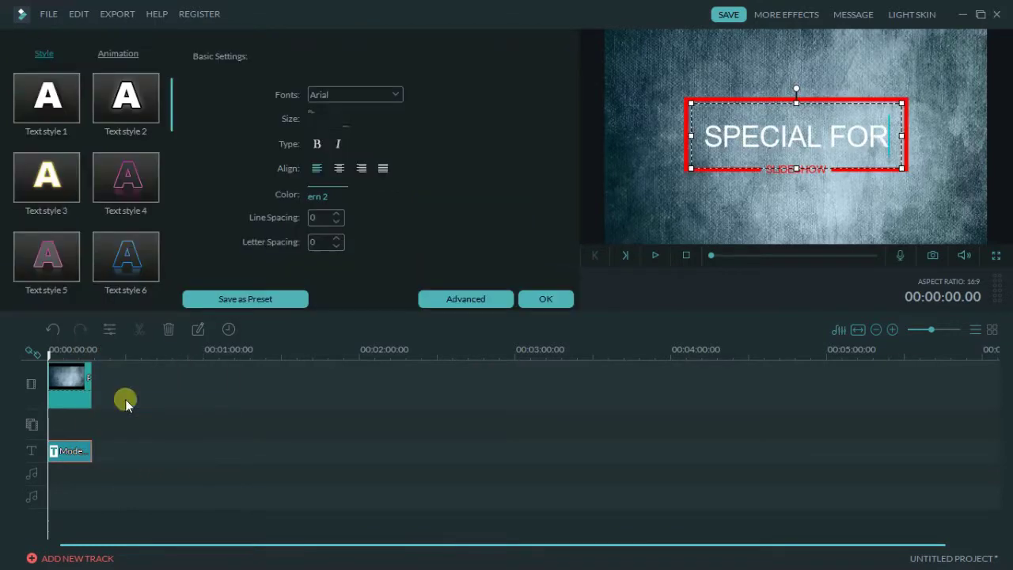
{"action": "left_click", "coordinate": [478, 301]}
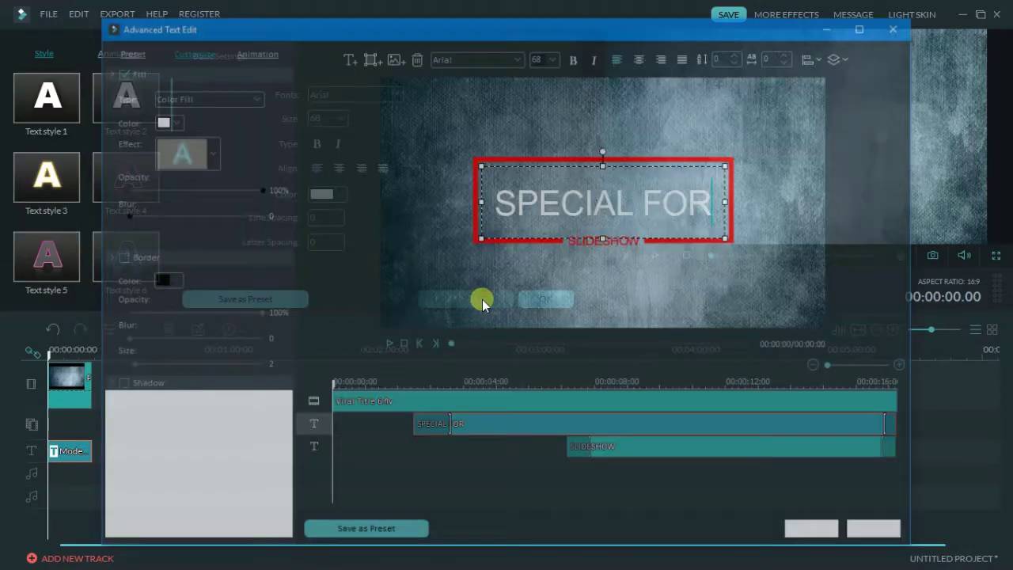
{"action": "key", "text": "BackSpace"}
{"action": "key", "text": "BackSpace"}
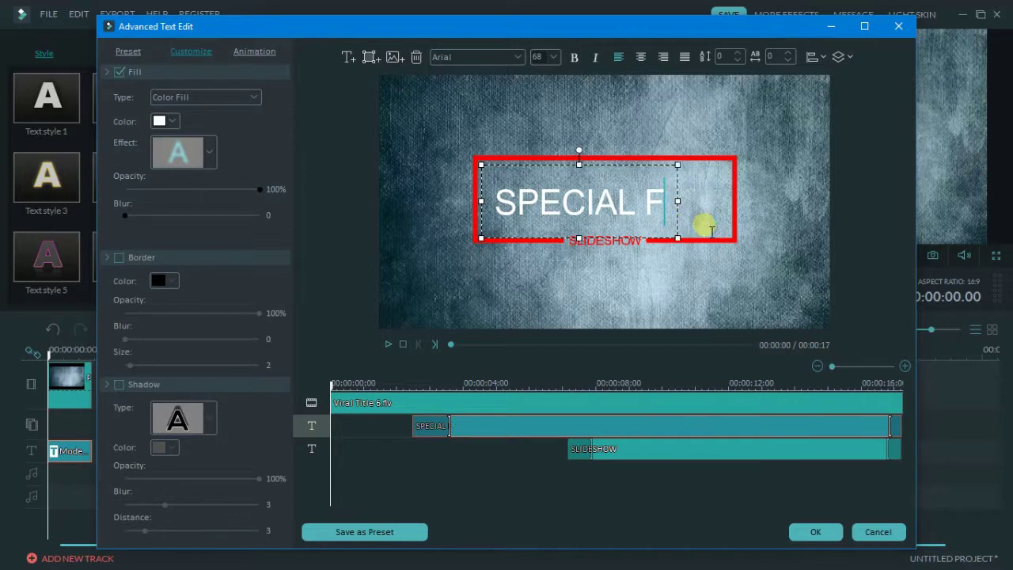
{"action": "key", "text": "BackSpace"}
{"action": "key", "text": "BackSpace"}
{"action": "key", "text": "BackSpace"}
{"action": "key", "text": "BackSpace"}
{"action": "key", "text": "BackSpace"}
{"action": "type", "text": "SUKI"}
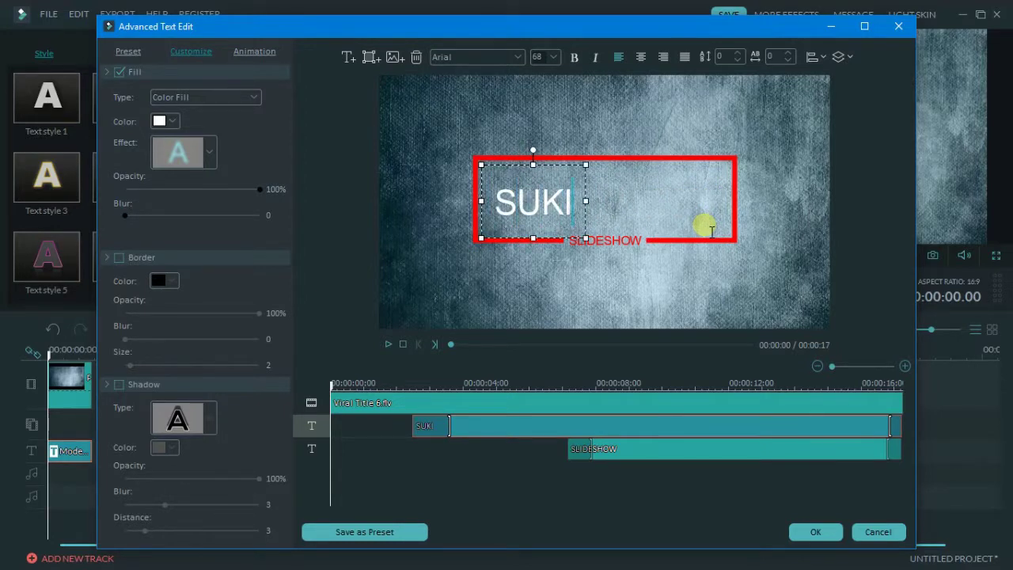
{"action": "type", "text": "SUKA"}
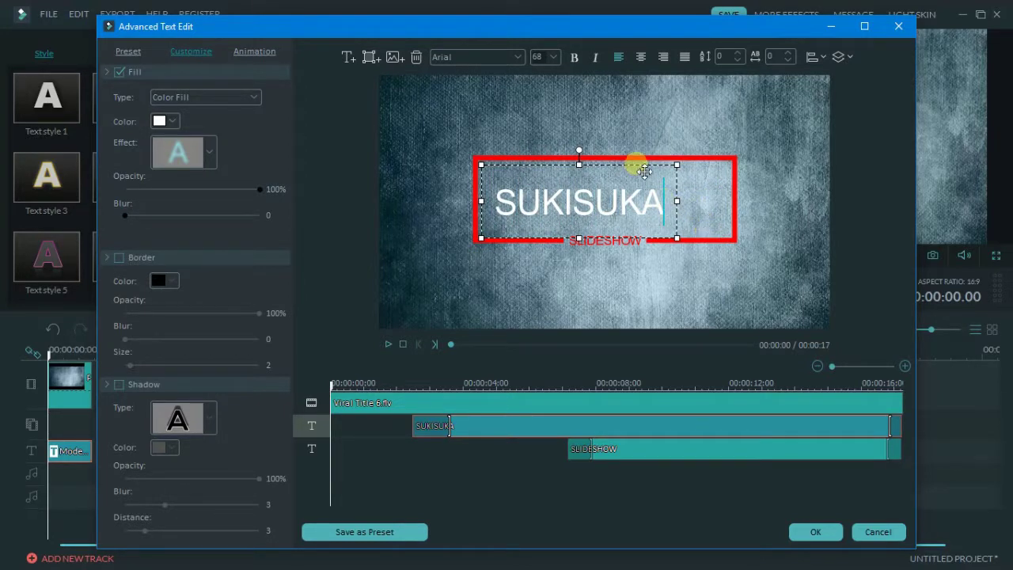
{"action": "mouse_move", "coordinate": [644, 171]}
{"action": "left_mouse_down"}
{"action": "mouse_move", "coordinate": [676, 171]}
{"action": "mouse_move", "coordinate": [665, 171]}
{"action": "left_mouse_up"}
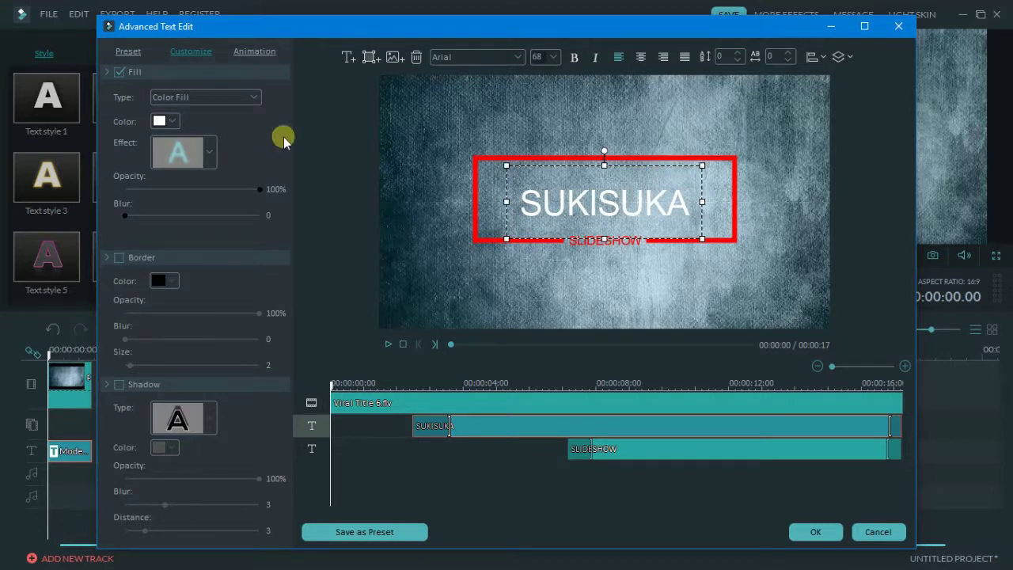
- Set the SUKISUKA text in the VTKS Bold&Cool font
{"action": "left_click", "coordinate": [518, 56]}
{"action": "scroll", "coordinate": [483, 138], "scroll_direction": "down", "scroll_amount": 5}
{"action": "scroll", "coordinate": [483, 138], "scroll_direction": "down", "scroll_amount": 5}
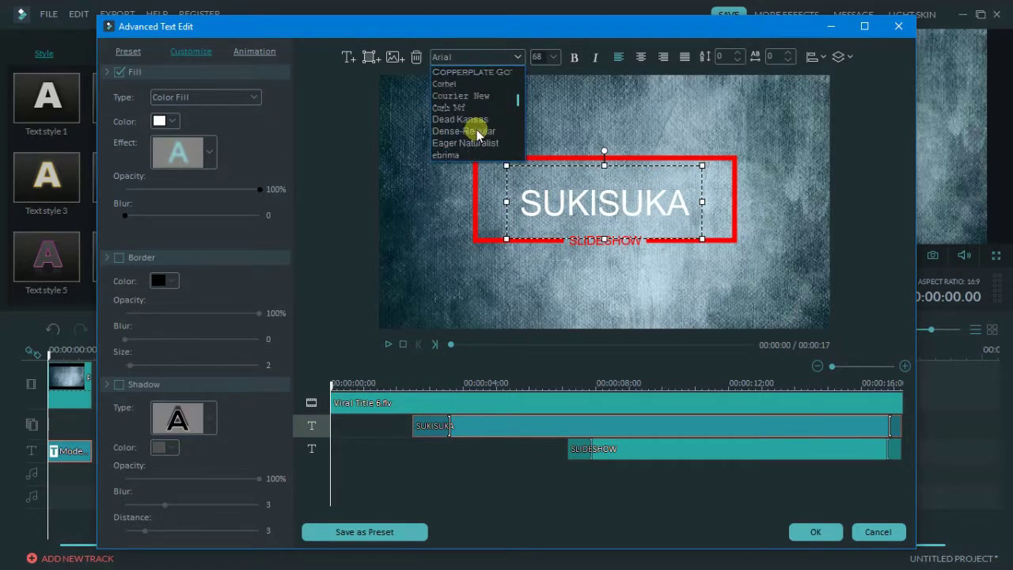
{"action": "scroll", "coordinate": [480, 136], "scroll_direction": "down", "scroll_amount": 5}
{"action": "scroll", "coordinate": [480, 137], "scroll_direction": "down", "scroll_amount": 5}
{"action": "scroll", "coordinate": [480, 136], "scroll_direction": "down", "scroll_amount": 5}
{"action": "scroll", "coordinate": [481, 135], "scroll_direction": "down", "scroll_amount": 5}
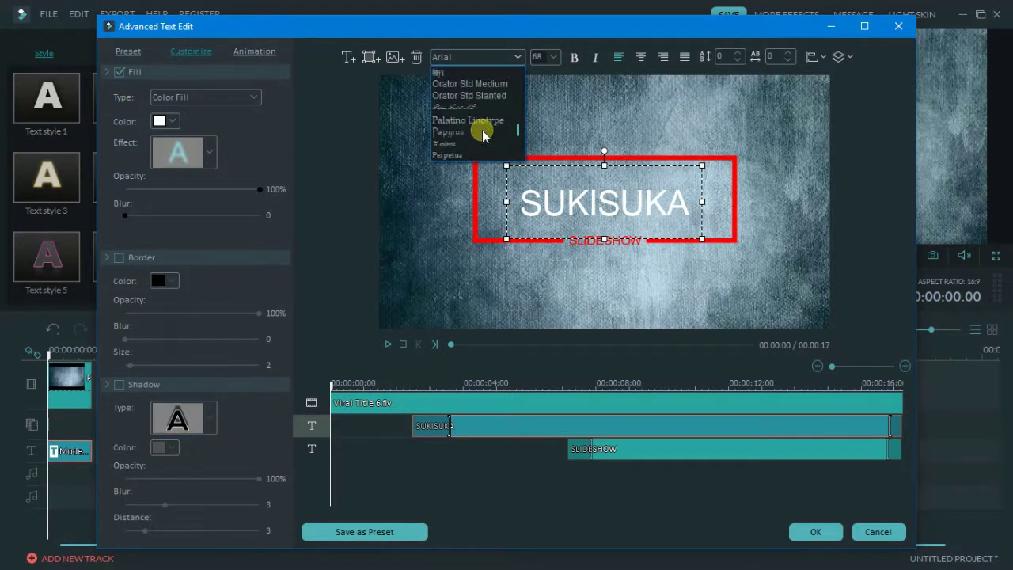
{"action": "scroll", "coordinate": [483, 135], "scroll_direction": "down", "scroll_amount": 5}
{"action": "scroll", "coordinate": [484, 134], "scroll_direction": "down", "scroll_amount": 5}
{"action": "scroll", "coordinate": [482, 135], "scroll_direction": "down", "scroll_amount": 5}
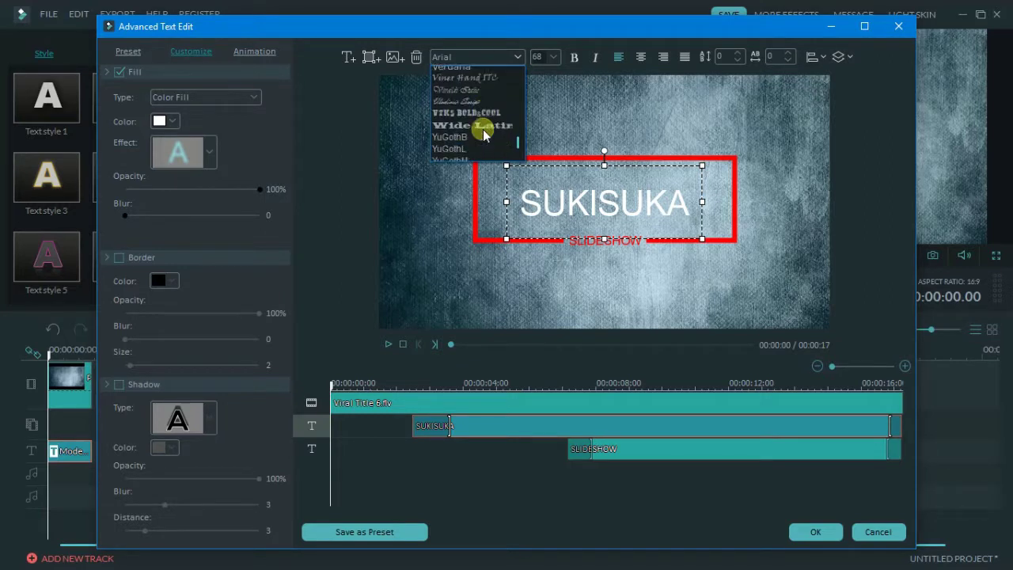
{"action": "scroll", "coordinate": [482, 135], "scroll_direction": "down", "scroll_amount": 5}
{"action": "scroll", "coordinate": [483, 134], "scroll_direction": "up", "scroll_amount": 2}
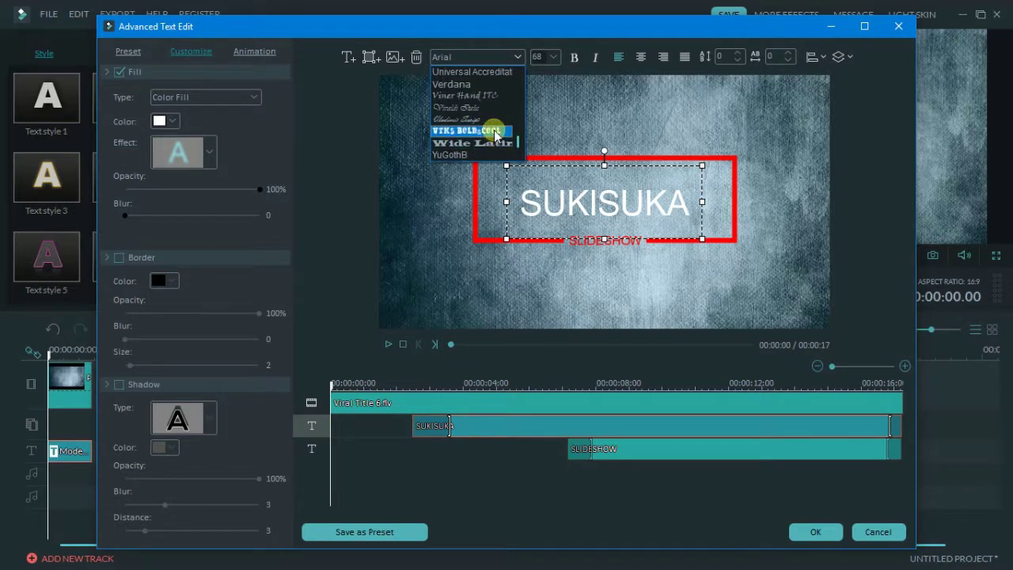
{"action": "left_click", "coordinate": [481, 131]}
- Move SUKISUKA into the red box and enlarge the rectangle wider and taller
{"action": "left_click_drag", "start_coordinate": [693, 174], "coordinate": [644, 165]}
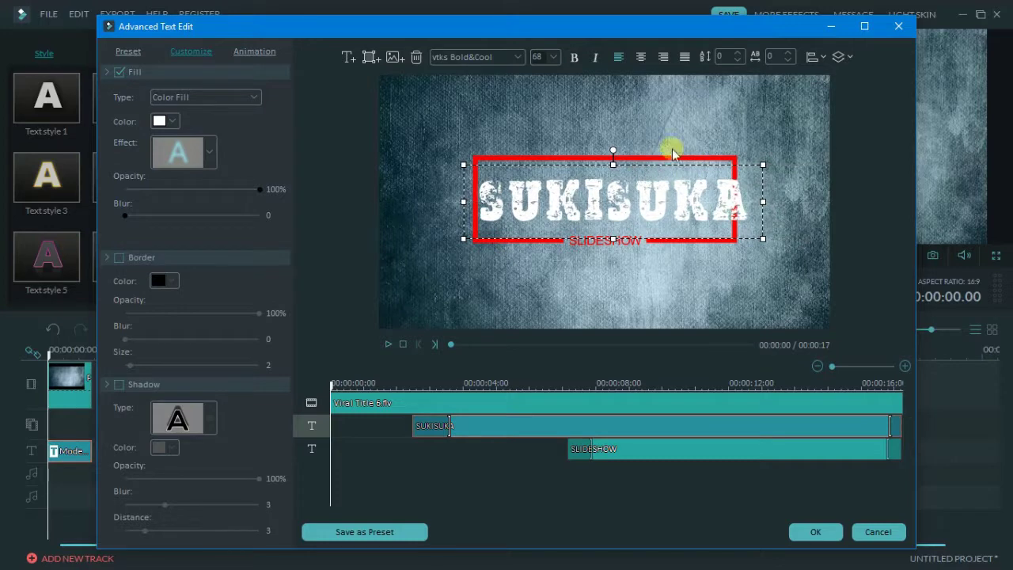
{"action": "left_click", "coordinate": [678, 159]}
{"action": "left_click_drag", "start_coordinate": [767, 116], "coordinate": [860, 81]}
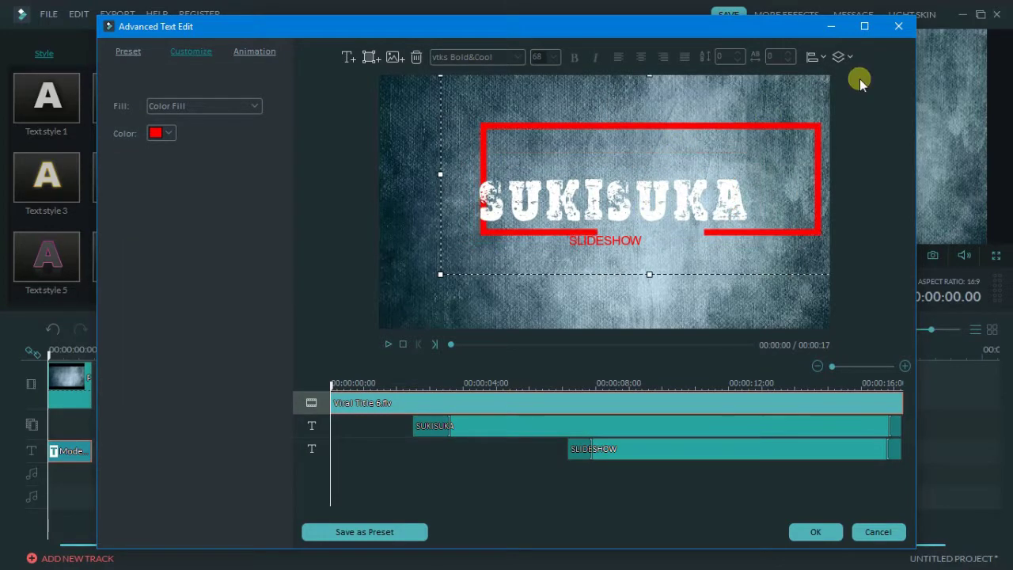
{"action": "mouse_move", "coordinate": [651, 274]}
{"action": "left_mouse_down"}
{"action": "mouse_move", "coordinate": [635, 285]}
{"action": "mouse_move", "coordinate": [620, 273]}
{"action": "left_mouse_up"}
- Move the red rectangle down and tighten its top and bottom edges around the title
{"action": "left_click", "coordinate": [674, 246]}
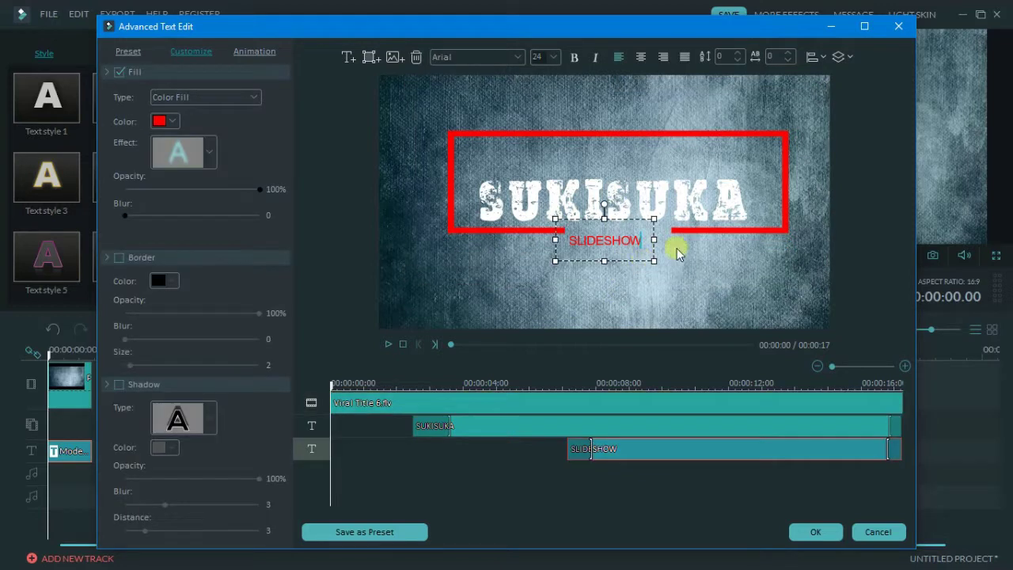
{"action": "left_click", "coordinate": [716, 232]}
{"action": "left_click", "coordinate": [495, 264]}
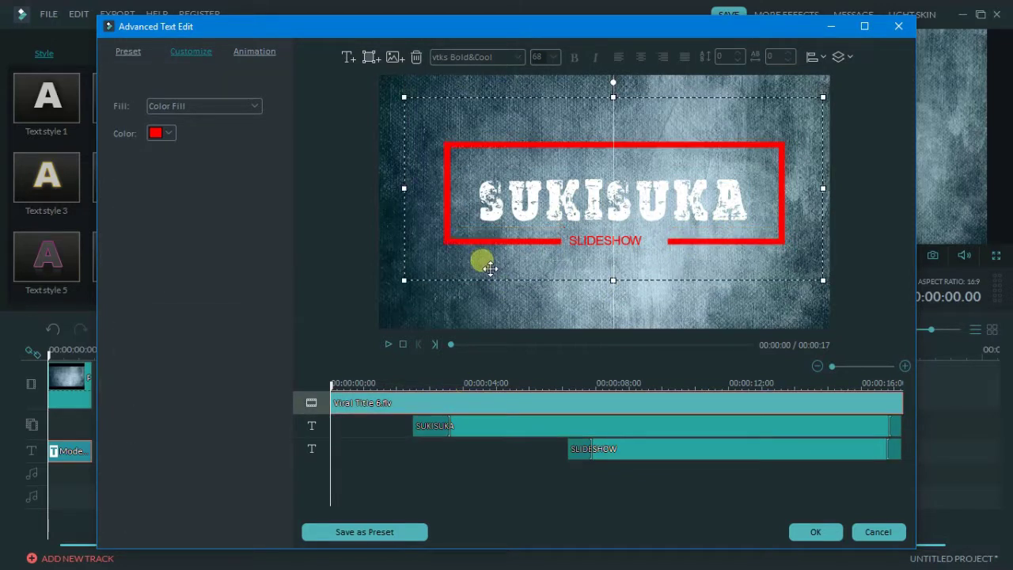
{"action": "left_click_drag", "start_coordinate": [482, 249], "coordinate": [471, 265]}
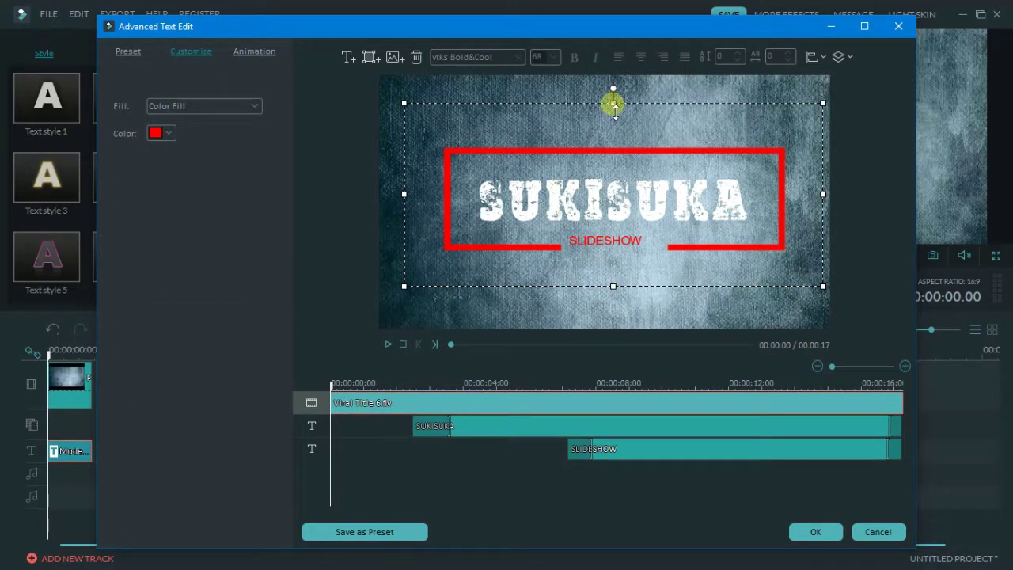
{"action": "left_click_drag", "start_coordinate": [614, 105], "coordinate": [612, 120]}
{"action": "left_click_drag", "start_coordinate": [614, 287], "coordinate": [612, 269]}
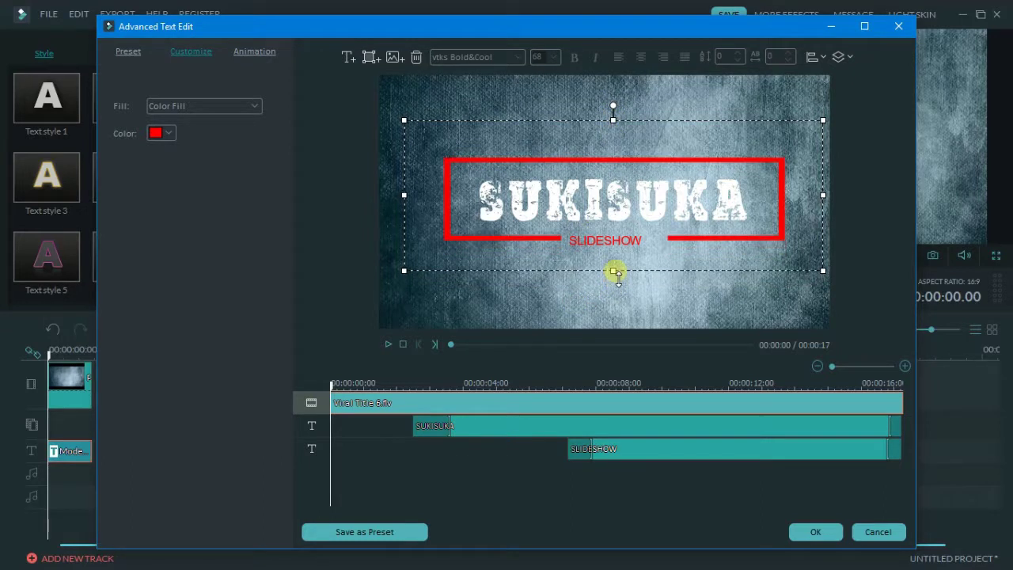
- Retype SLIDESHOW as CHANNEL at size 32, centred beneath SUKISUKA
{"action": "left_click", "coordinate": [633, 238]}
{"action": "left_click_drag", "start_coordinate": [634, 225], "coordinate": [637, 223]}
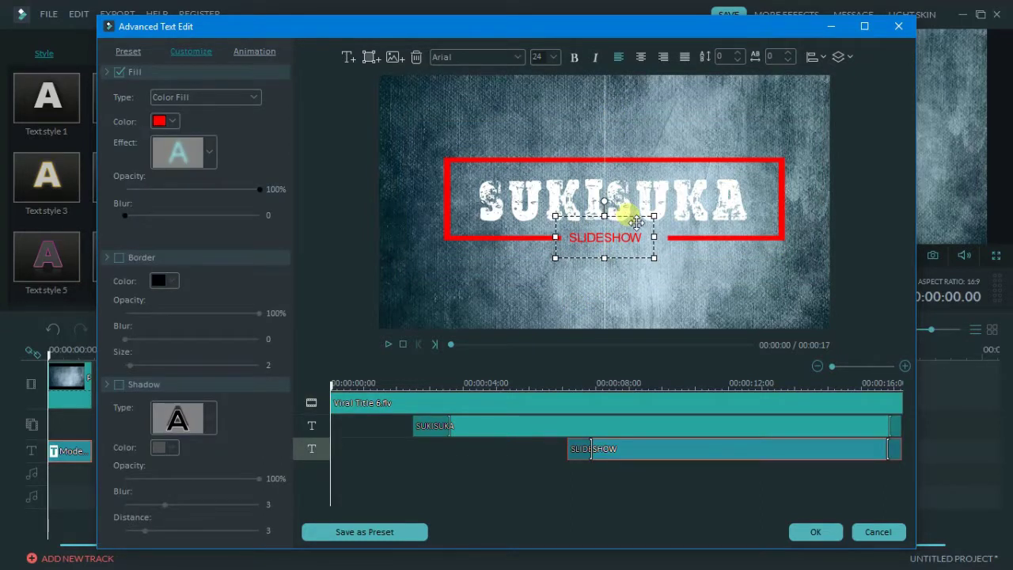
{"action": "key", "text": "BackSpace"}
{"action": "key", "text": "BackSpace"}
{"action": "key", "text": "BackSpace"}
{"action": "key", "text": "BackSpace"}
{"action": "key", "text": "BackSpace"}
{"action": "key", "text": "BackSpace"}
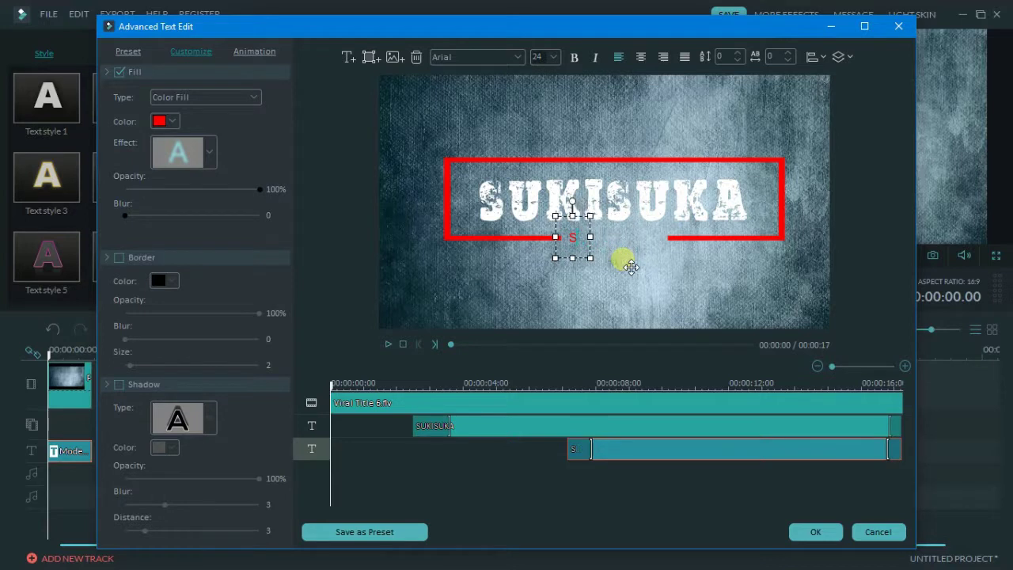
{"action": "type", "text": "CHA"}
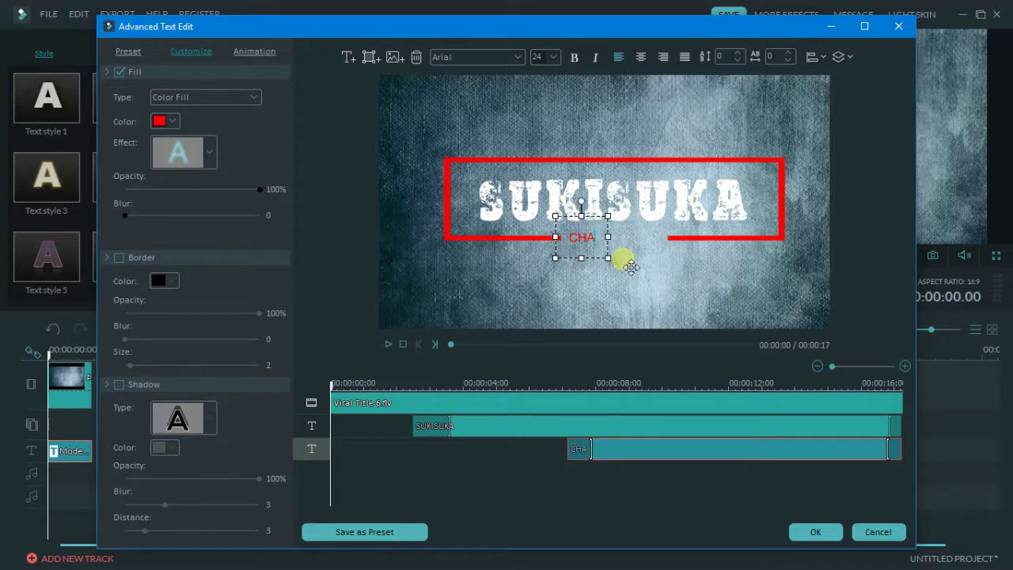
{"action": "type", "text": "NNEL"}
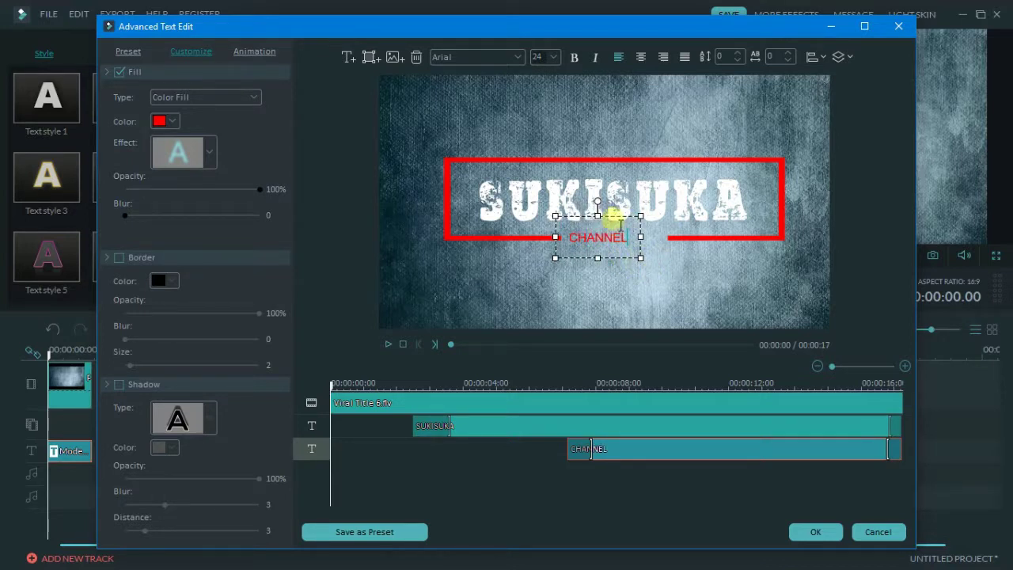
{"action": "left_click_drag", "start_coordinate": [613, 219], "coordinate": [619, 220]}
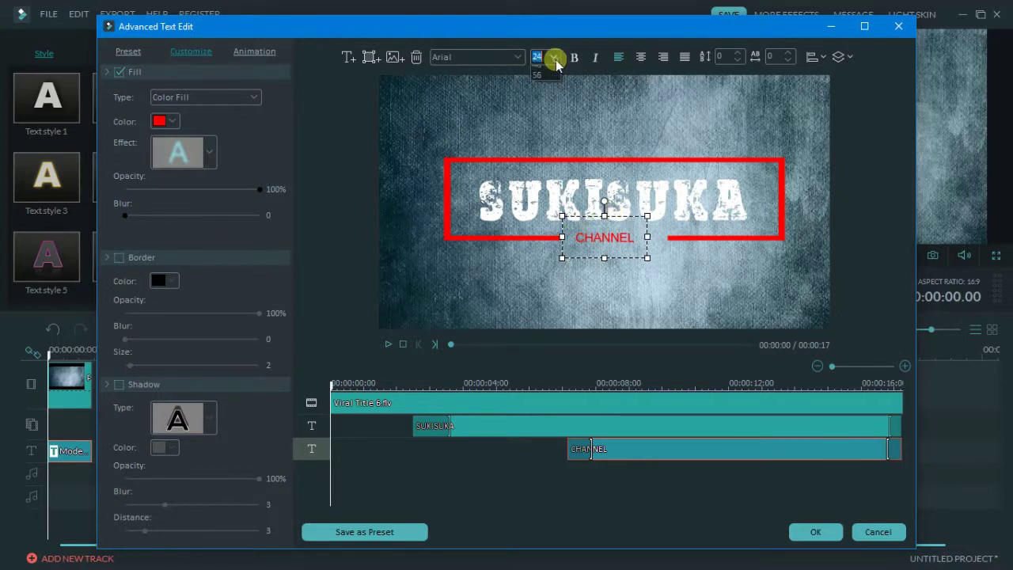
{"action": "left_click", "coordinate": [538, 92]}
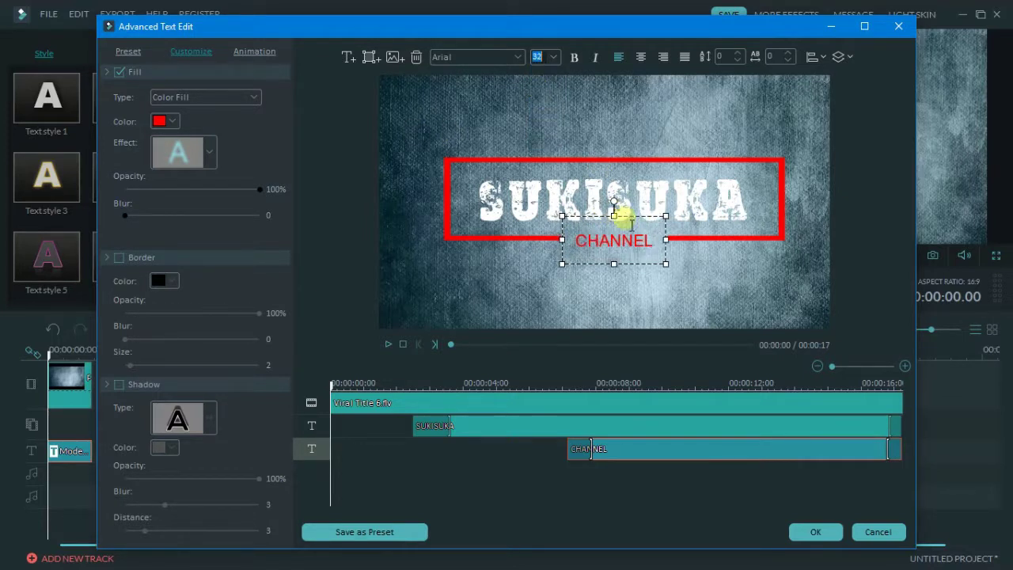
{"action": "left_click_drag", "start_coordinate": [627, 223], "coordinate": [627, 216]}
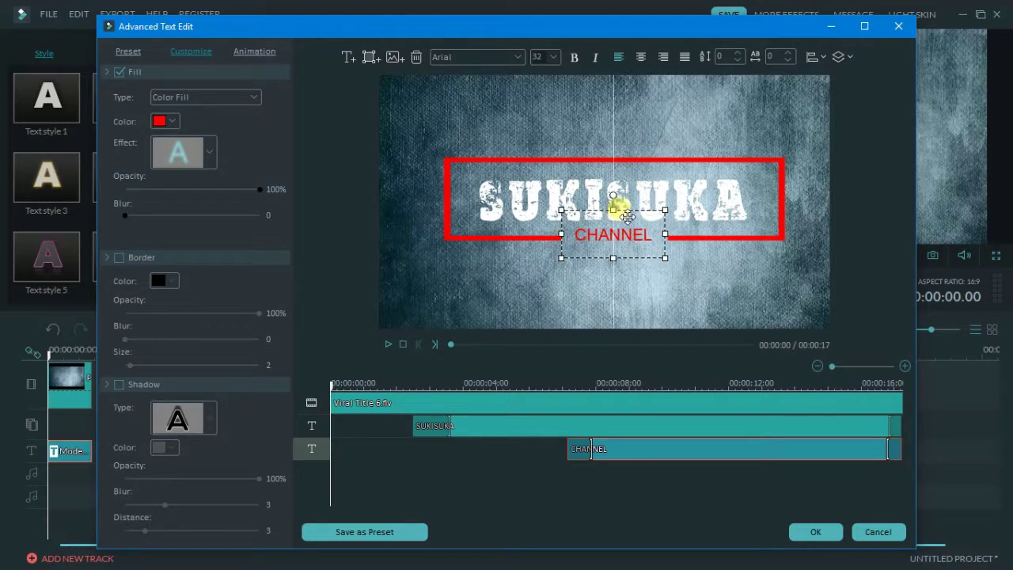
{"action": "left_click", "coordinate": [595, 191]}
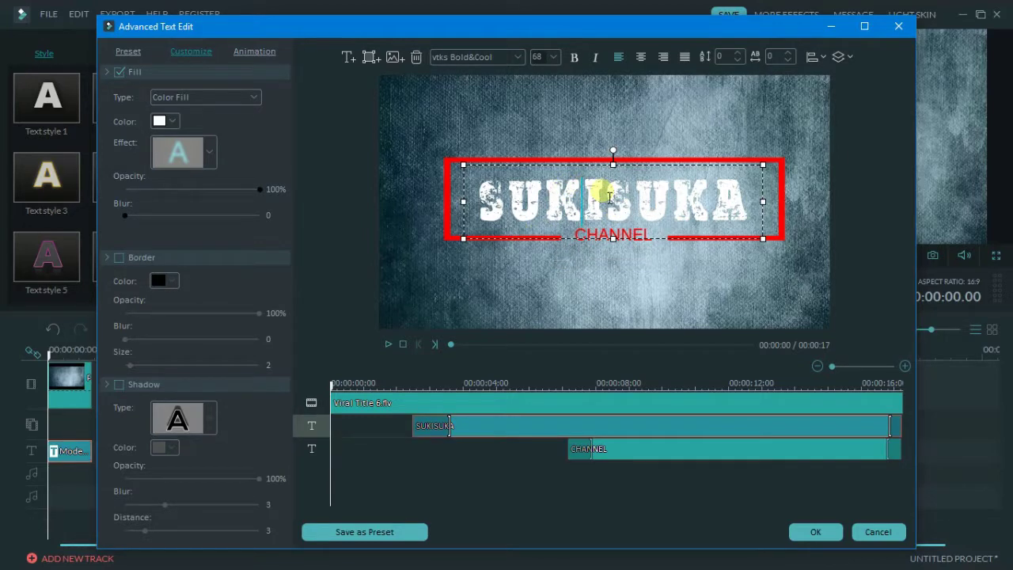
- Colour the CHANNEL text black and the letters SUKI red
{"action": "left_click", "coordinate": [589, 236]}
{"action": "left_click", "coordinate": [164, 121]}
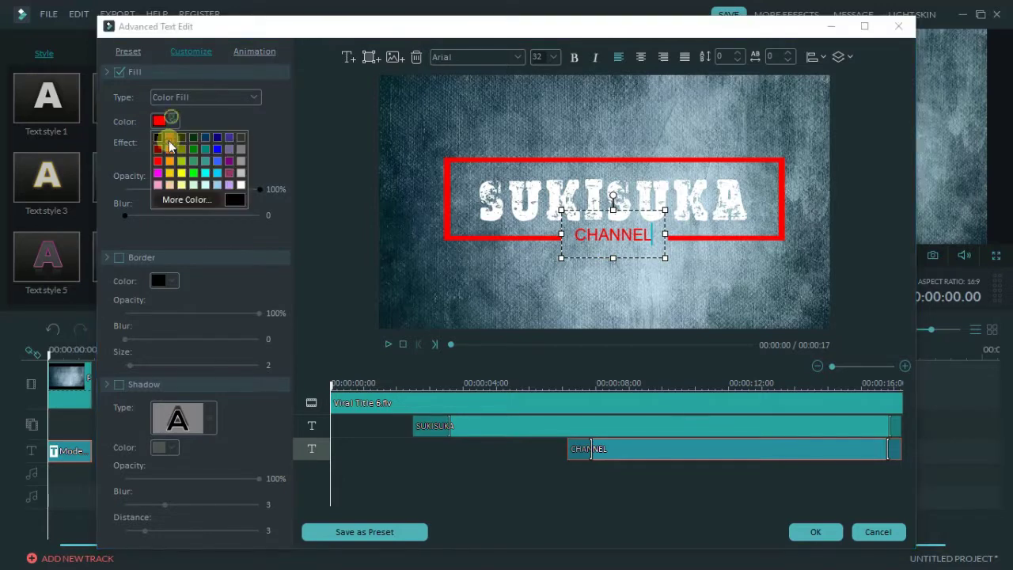
{"action": "left_click", "coordinate": [203, 174]}
{"action": "left_click", "coordinate": [170, 122]}
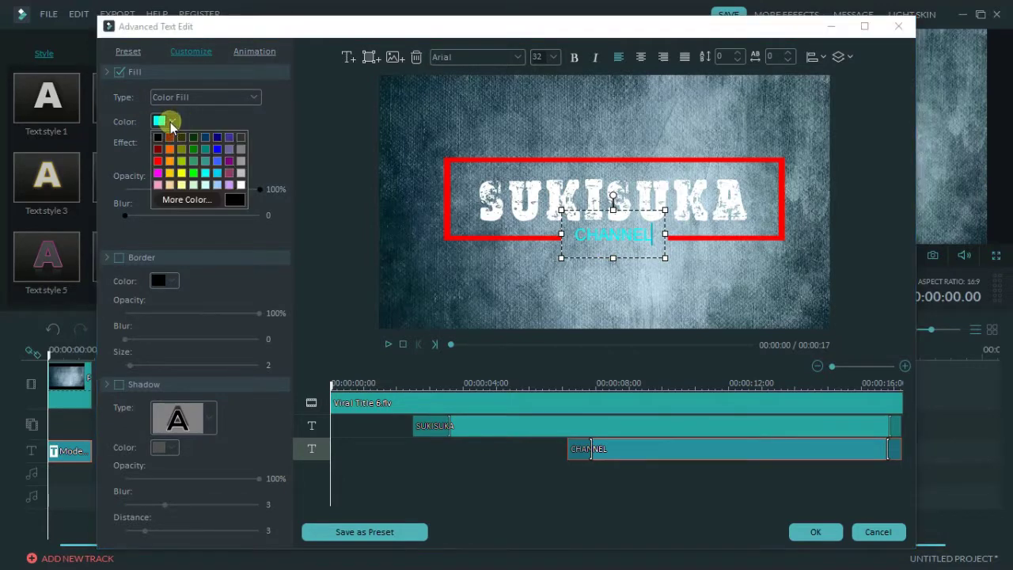
{"action": "left_click", "coordinate": [158, 137]}
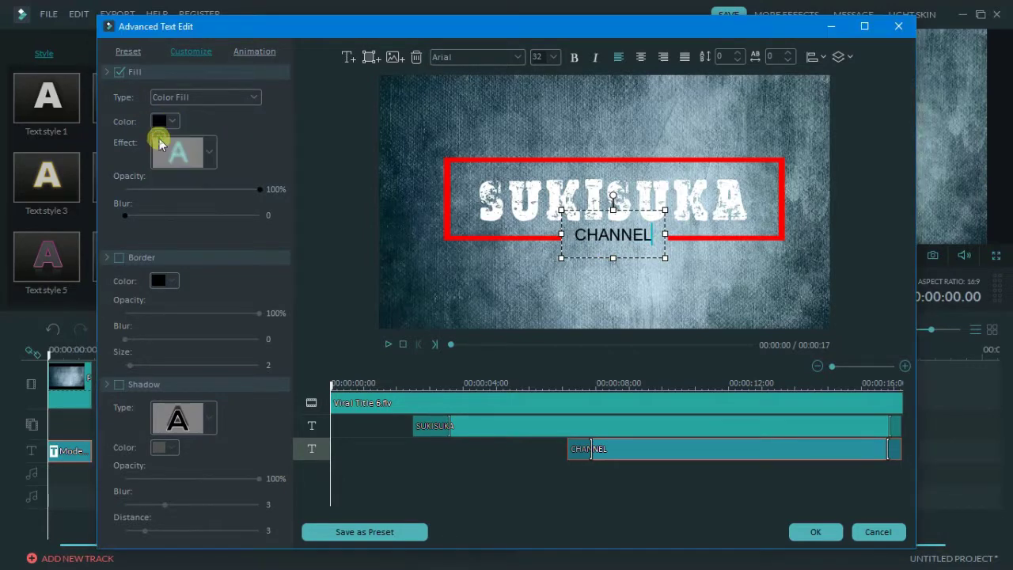
{"action": "left_click", "coordinate": [608, 198]}
{"action": "left_click_drag", "start_coordinate": [607, 198], "coordinate": [476, 199]}
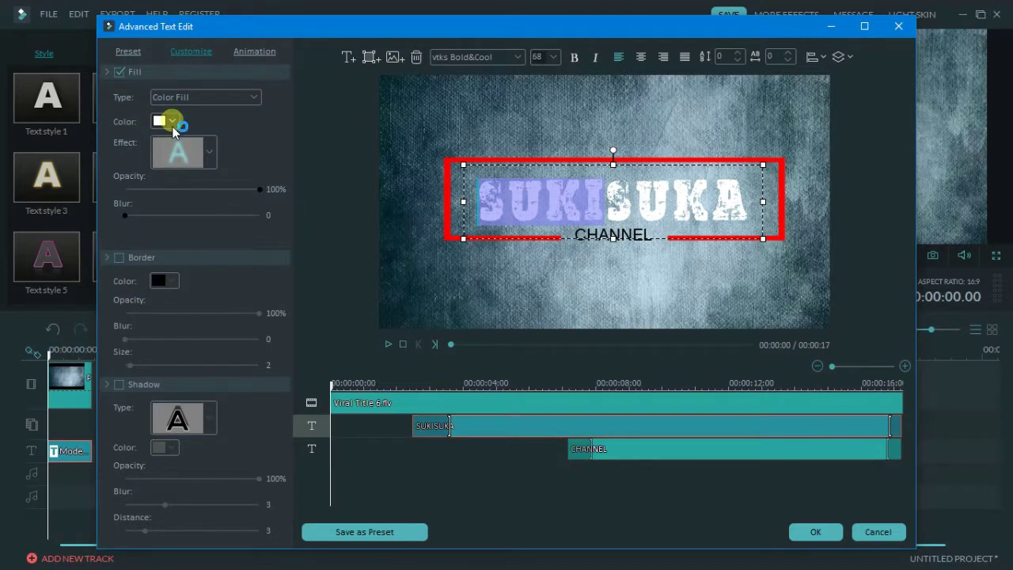
{"action": "left_click", "coordinate": [171, 122]}
{"action": "left_click", "coordinate": [159, 157]}
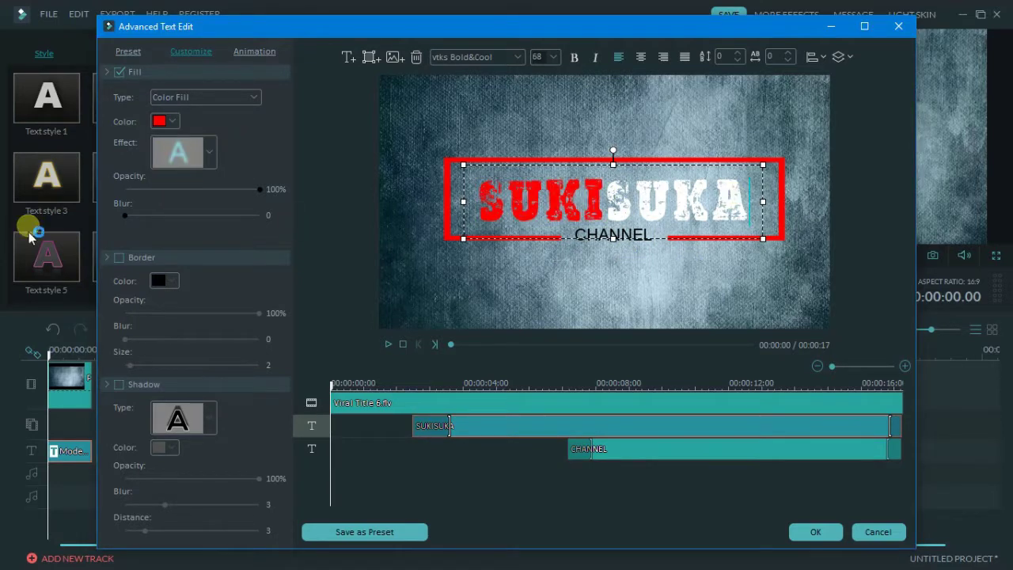
- Give SUKISUKA a size-5 black border and preview the title animation
{"action": "left_click", "coordinate": [119, 258]}
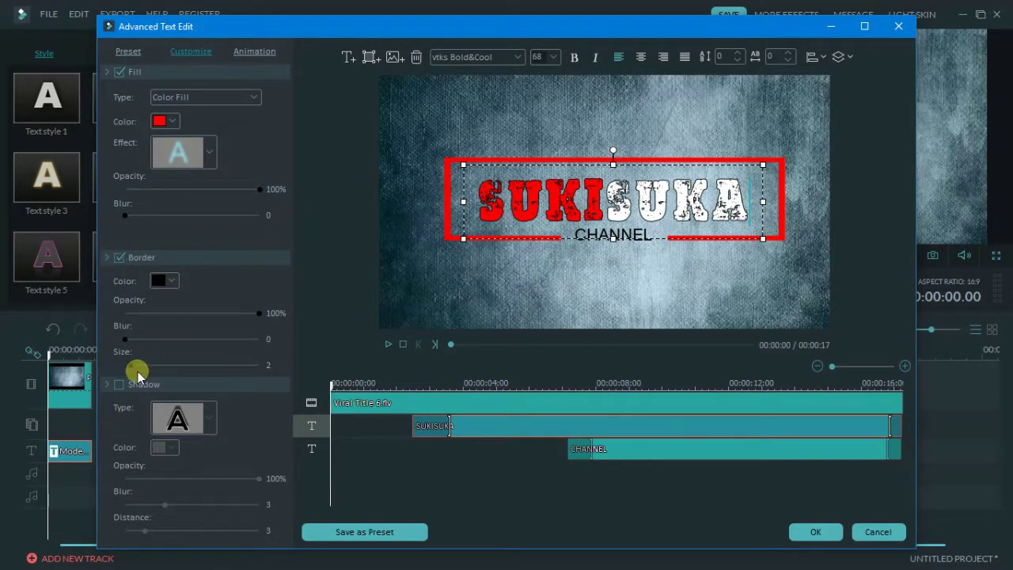
{"action": "left_click_drag", "start_coordinate": [134, 365], "coordinate": [134, 365]}
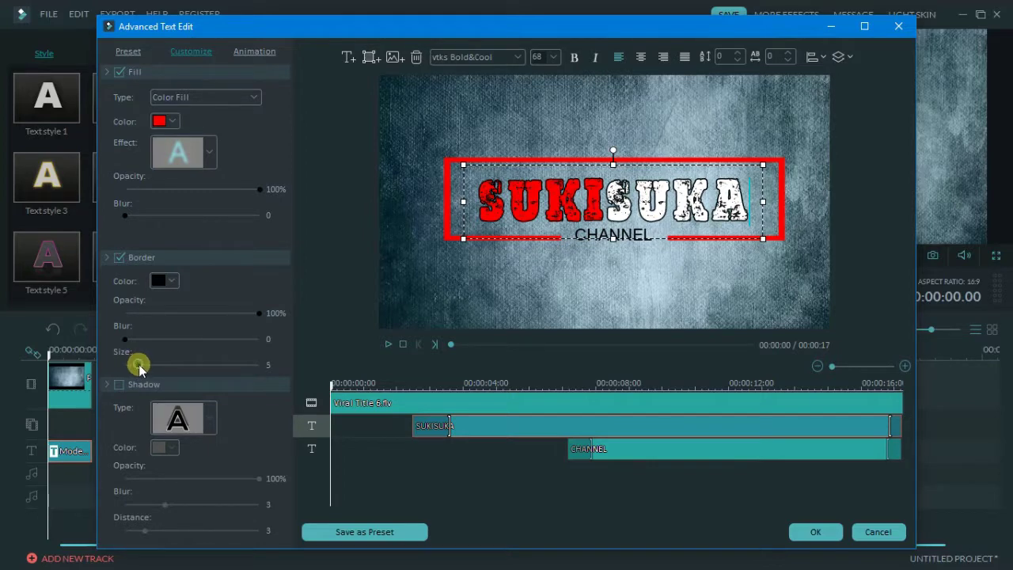
{"action": "left_click", "coordinate": [780, 194]}
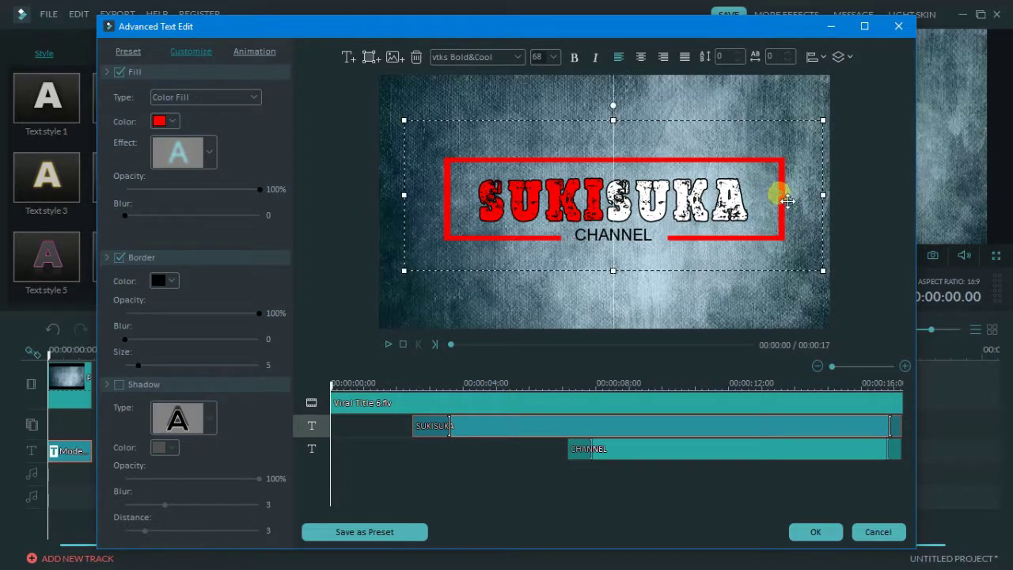
{"action": "left_click", "coordinate": [387, 345]}
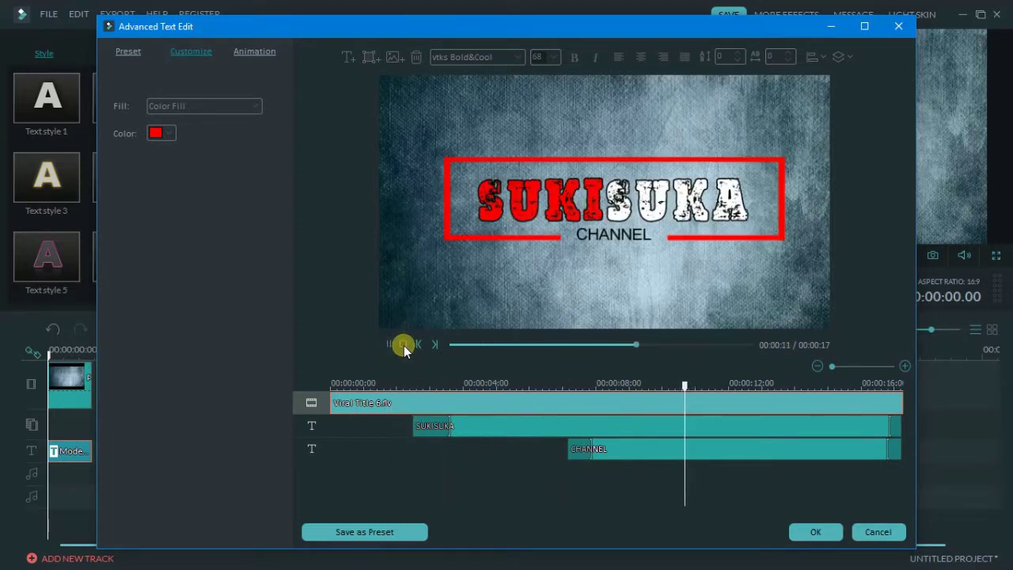
- Stop the preview and shrink the SUKISUKA text box, shifting it right
{"action": "left_click", "coordinate": [403, 346]}
{"action": "left_click", "coordinate": [649, 199]}
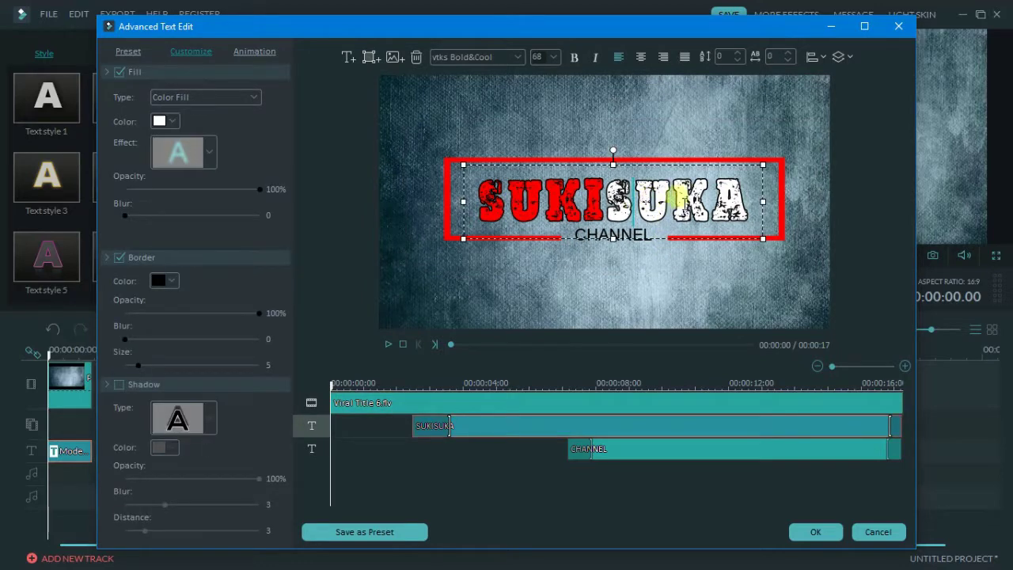
{"action": "mouse_move", "coordinate": [764, 167]}
{"action": "left_mouse_down"}
{"action": "mouse_move", "coordinate": [636, 207]}
{"action": "mouse_move", "coordinate": [694, 174]}
{"action": "left_mouse_up"}
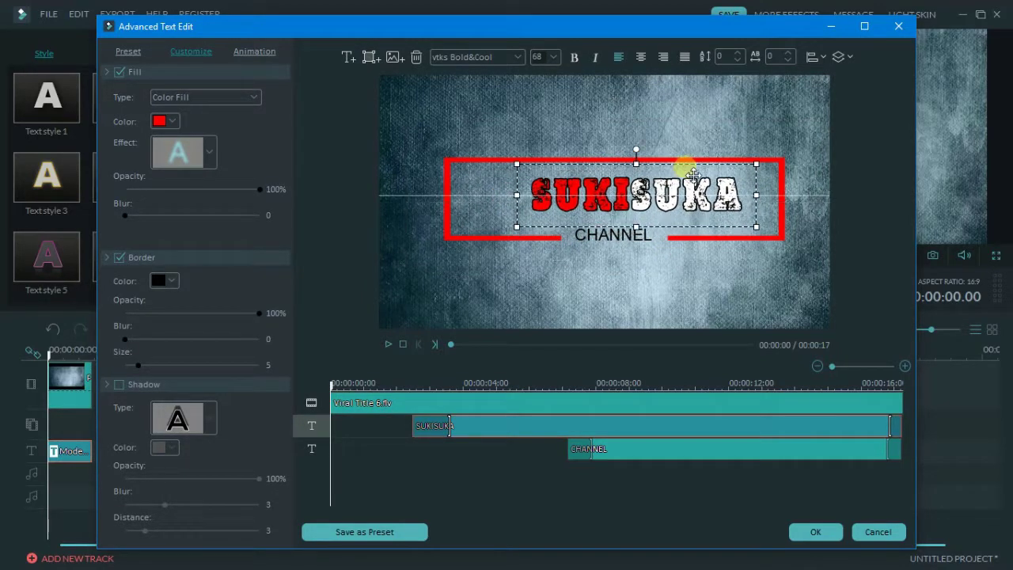
- Insert SA3.png from the anything YouTube folder, scaled down left of SUKISUKA
{"action": "left_click", "coordinate": [393, 58]}
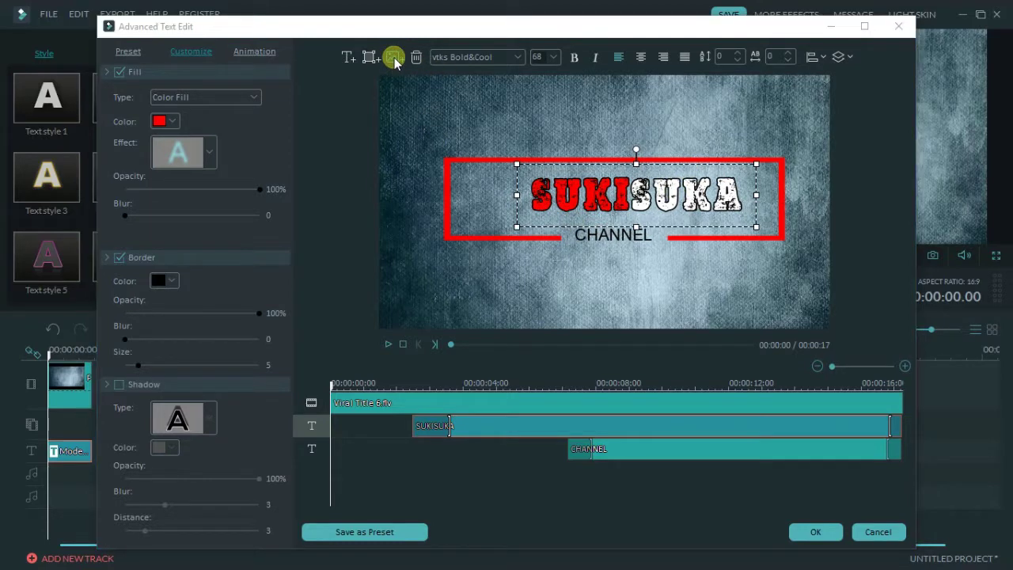
{"action": "scroll", "coordinate": [166, 170], "scroll_direction": "up", "scroll_amount": 1}
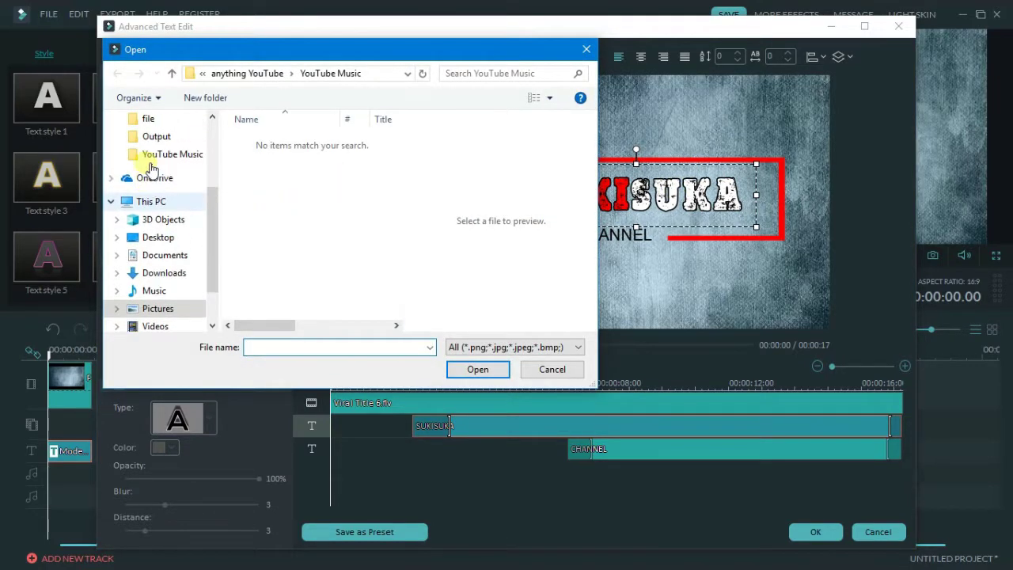
{"action": "scroll", "coordinate": [163, 172], "scroll_direction": "up", "scroll_amount": 2}
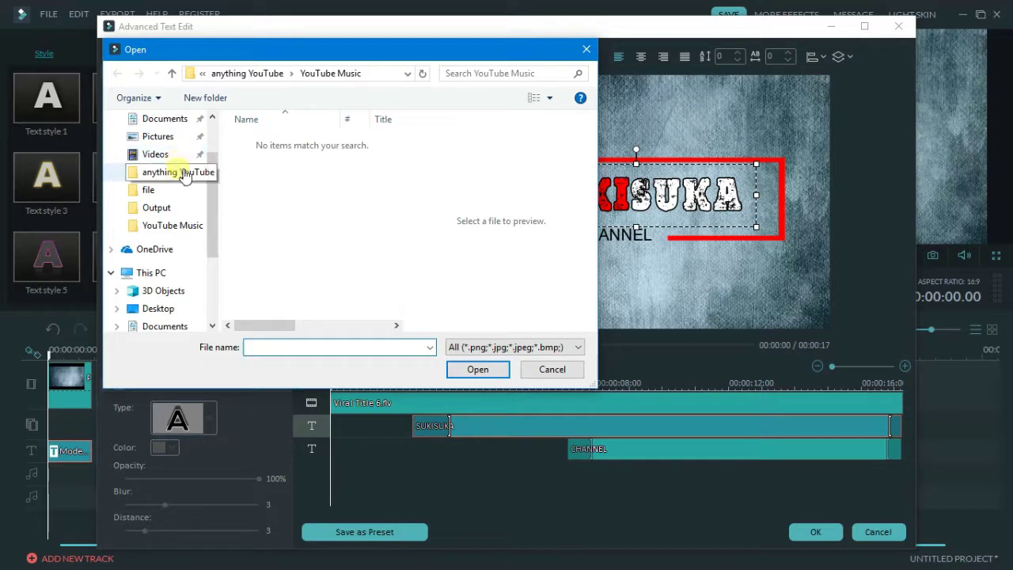
{"action": "left_click", "coordinate": [155, 176]}
{"action": "left_click", "coordinate": [348, 233]}
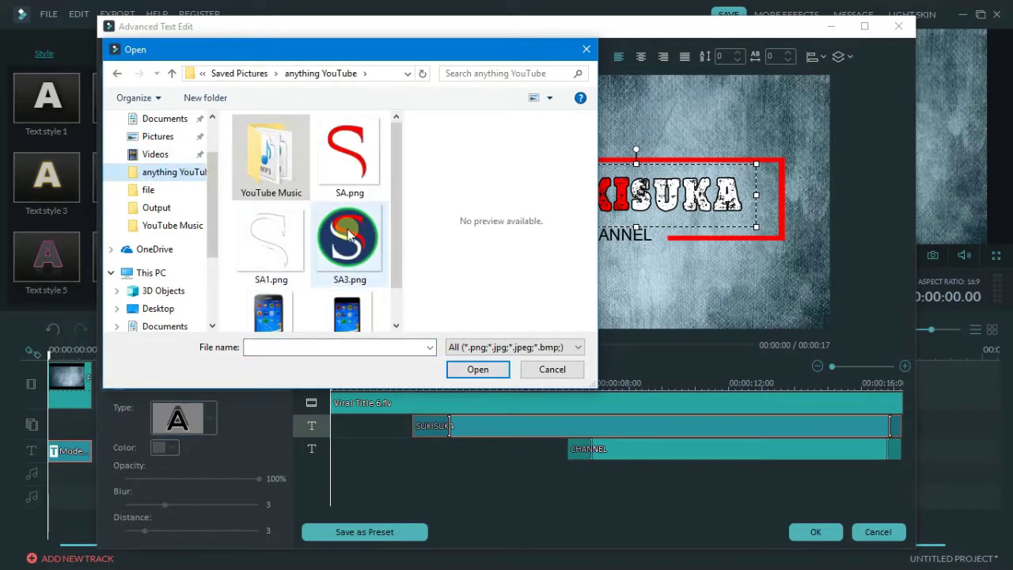
{"action": "left_click", "coordinate": [484, 372]}
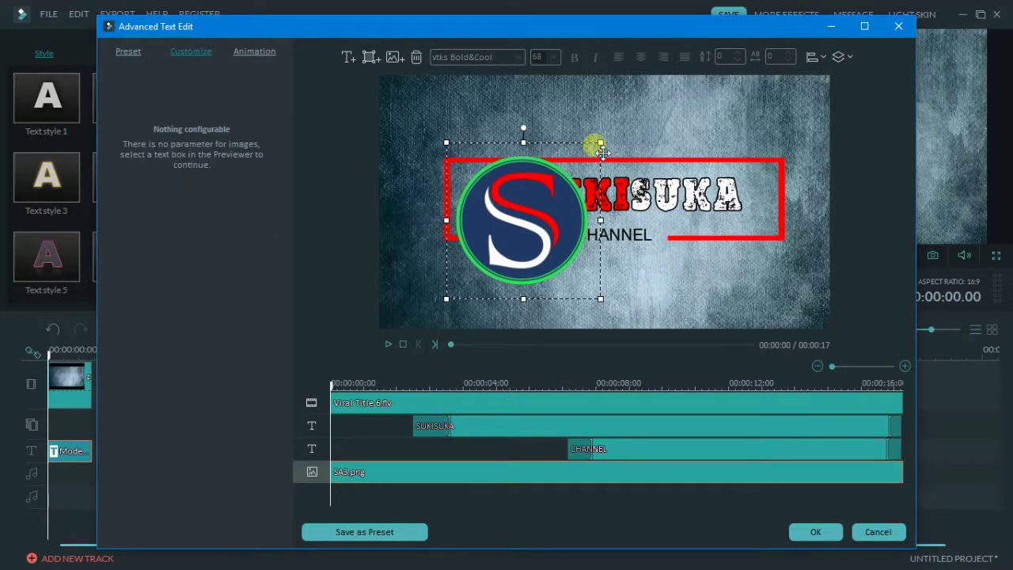
{"action": "mouse_move", "coordinate": [600, 143]}
{"action": "left_mouse_down"}
{"action": "mouse_move", "coordinate": [500, 239]}
{"action": "mouse_move", "coordinate": [504, 196]}
{"action": "left_mouse_up"}
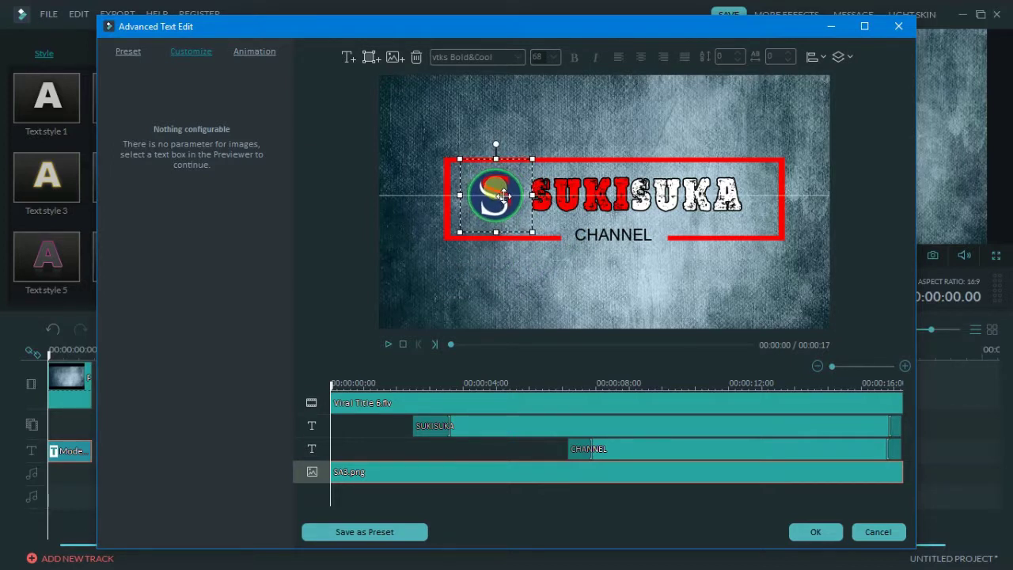
{"action": "left_click", "coordinate": [725, 292]}
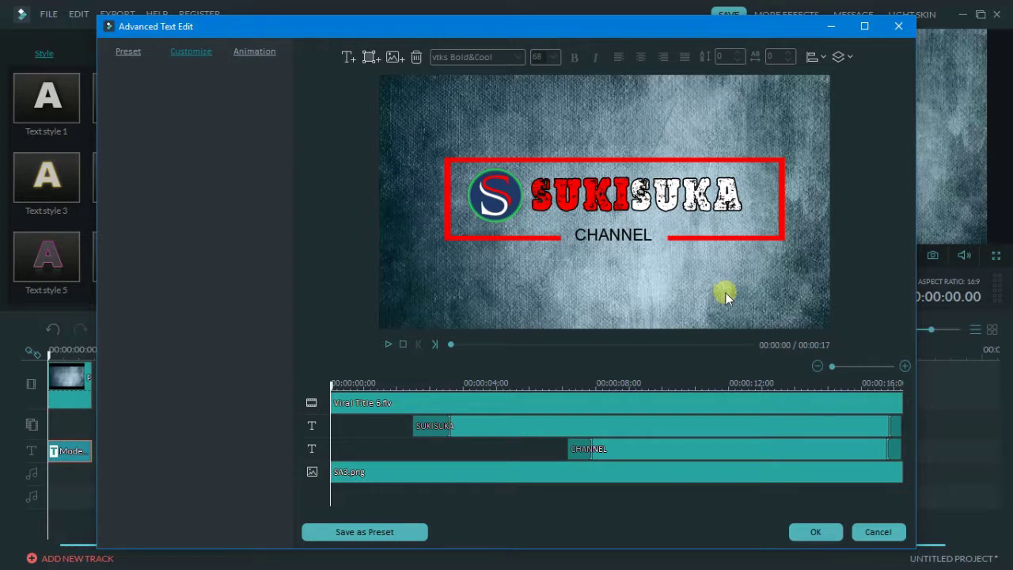
- Give the title frame a gradient fill running from white to black
{"action": "left_click", "coordinate": [774, 235]}
{"action": "left_click", "coordinate": [161, 133]}
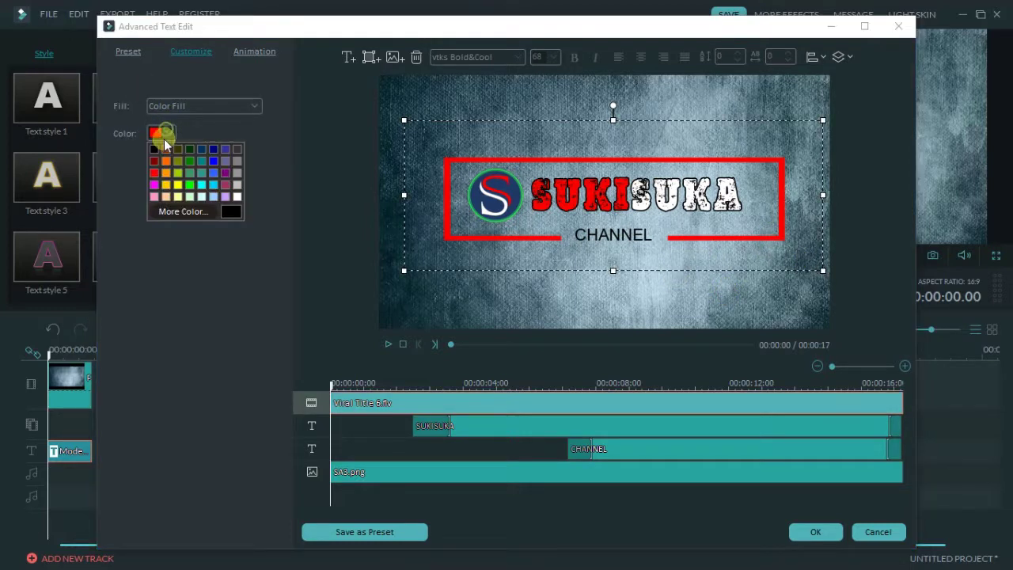
{"action": "left_click", "coordinate": [236, 196]}
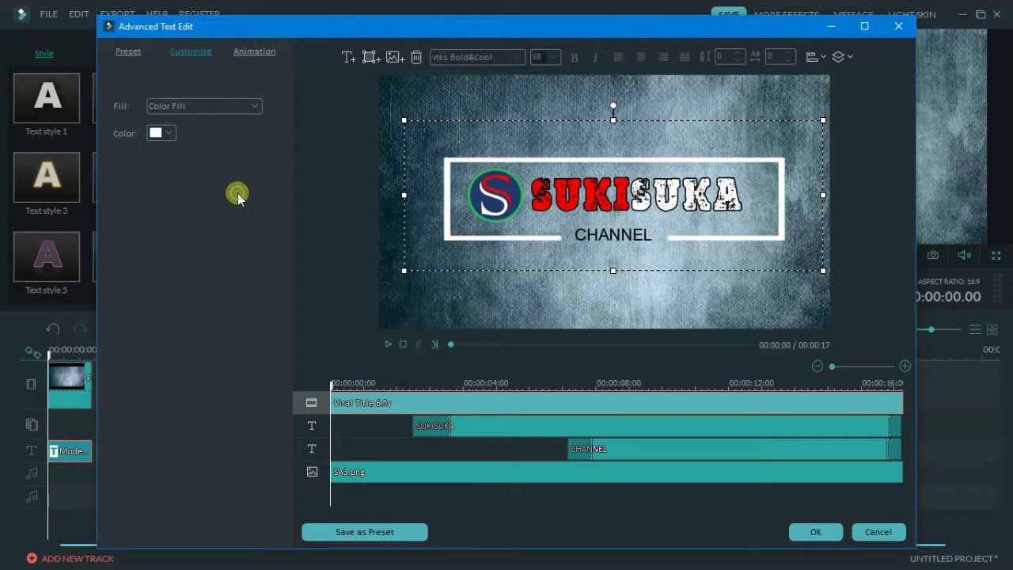
{"action": "left_click", "coordinate": [254, 105]}
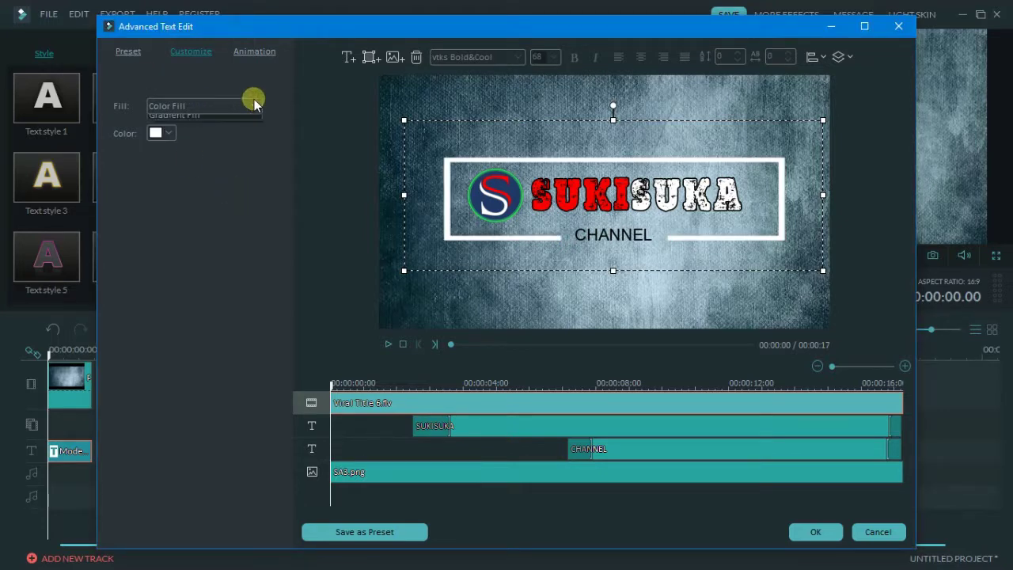
{"action": "left_click", "coordinate": [241, 130]}
{"action": "left_click", "coordinate": [253, 133]}
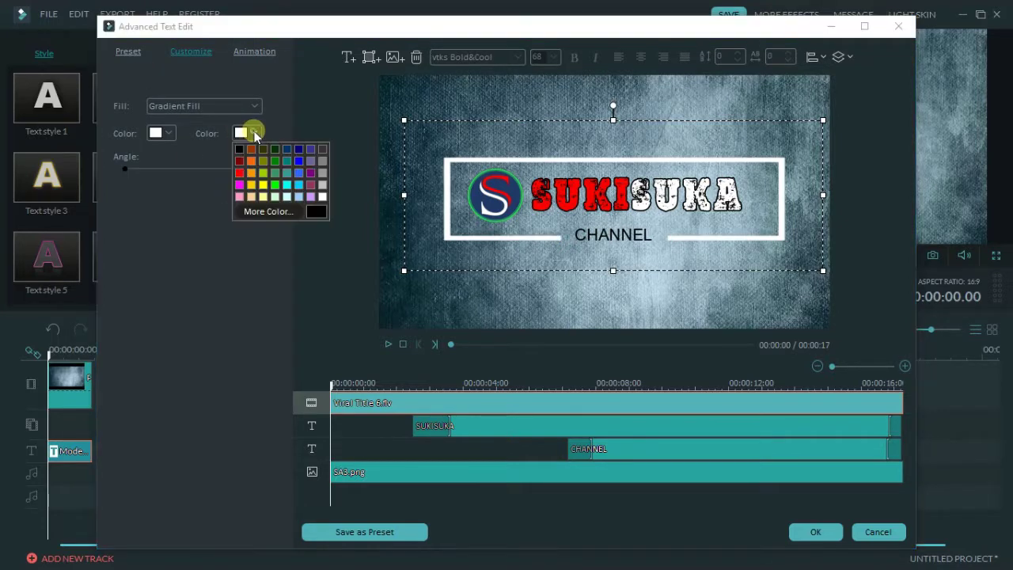
{"action": "left_click", "coordinate": [240, 150]}
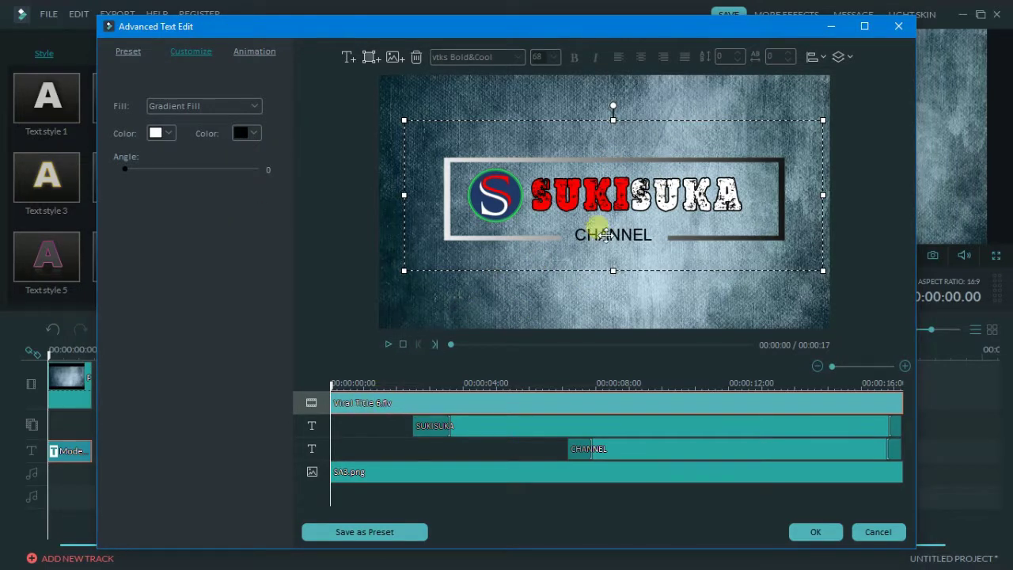
{"action": "left_click", "coordinate": [623, 202]}
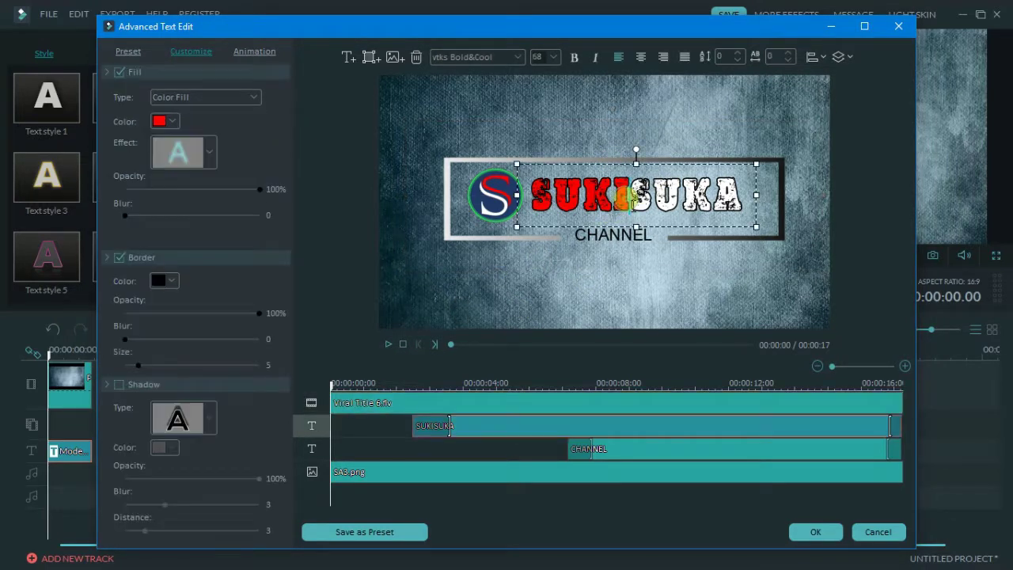
- Apply the Left Dir Insert animation to the SUKISUKA text and then the S logo
{"action": "left_click", "coordinate": [254, 51]}
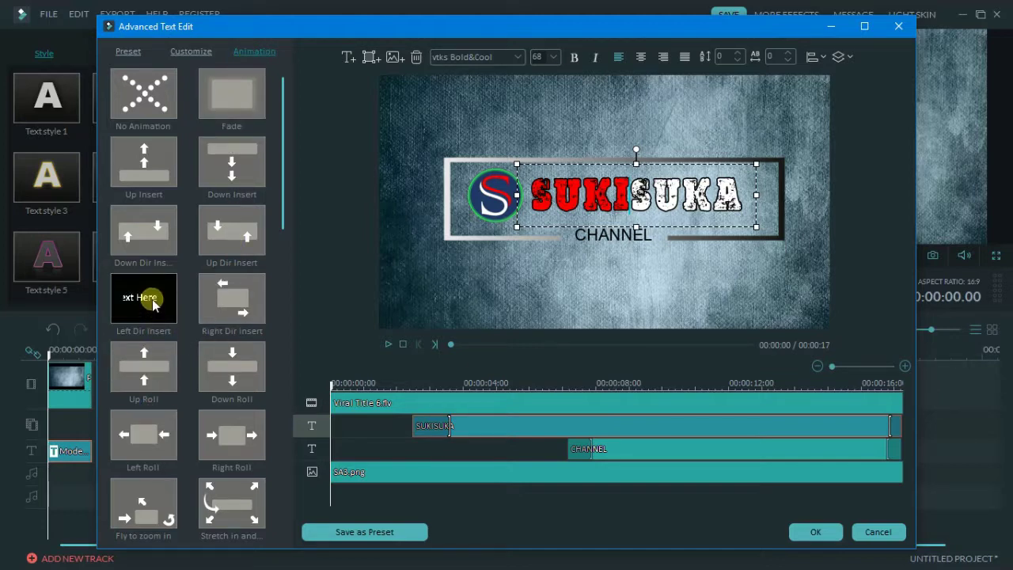
{"action": "double_click", "coordinate": [154, 305]}
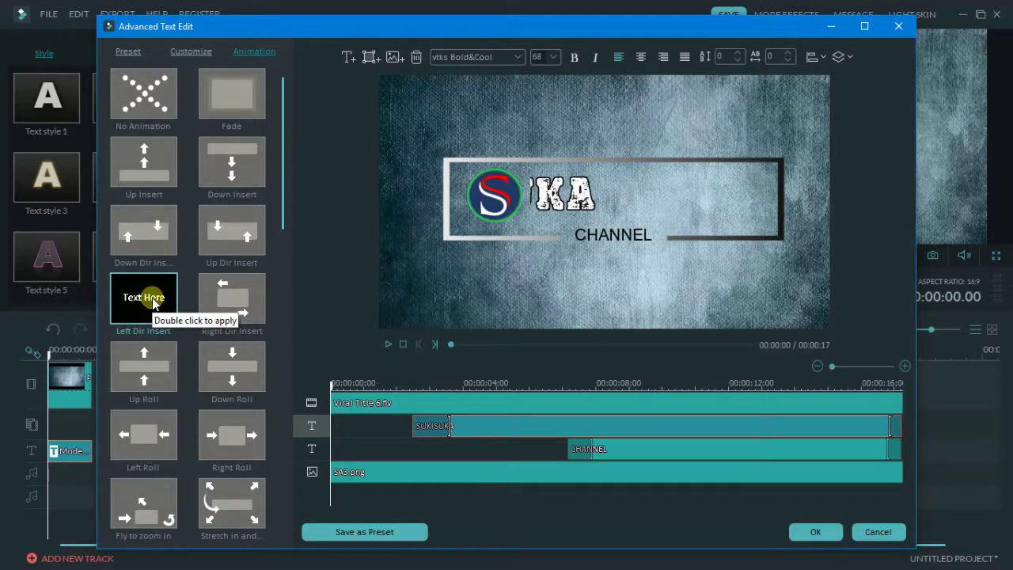
{"action": "left_click", "coordinate": [489, 207]}
{"action": "left_click", "coordinate": [497, 201]}
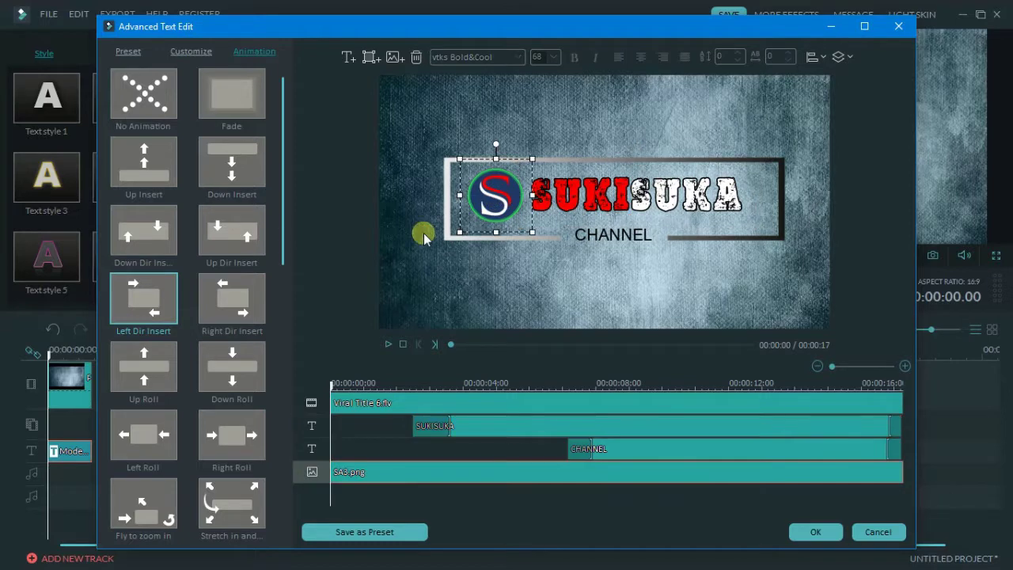
{"action": "double_click", "coordinate": [149, 301]}
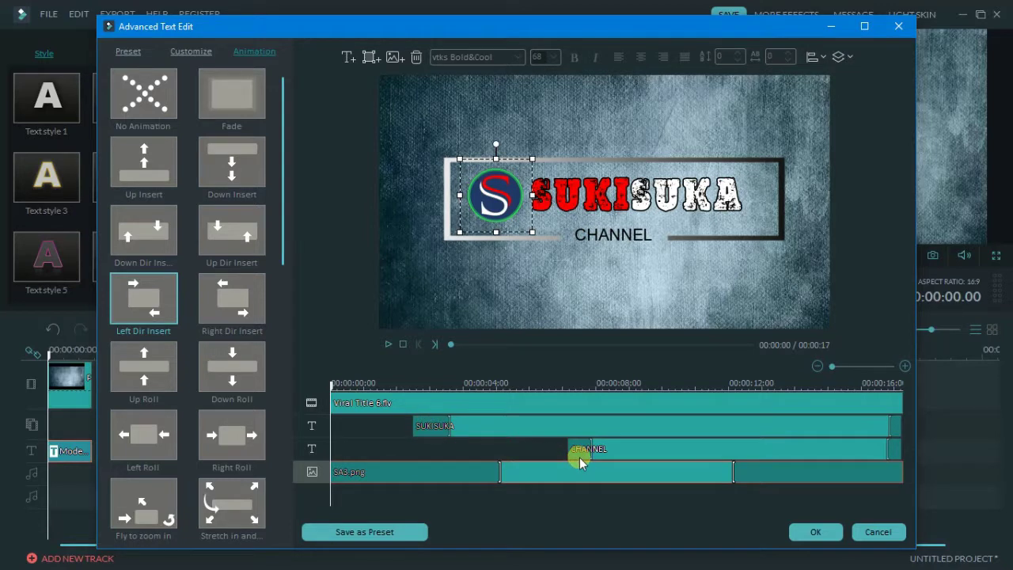
- Move SUKISUKA earlier and delay the logo's entrance, shortening its animation
{"action": "left_click", "coordinate": [439, 427]}
{"action": "left_click_drag", "start_coordinate": [434, 425], "coordinate": [385, 427]}
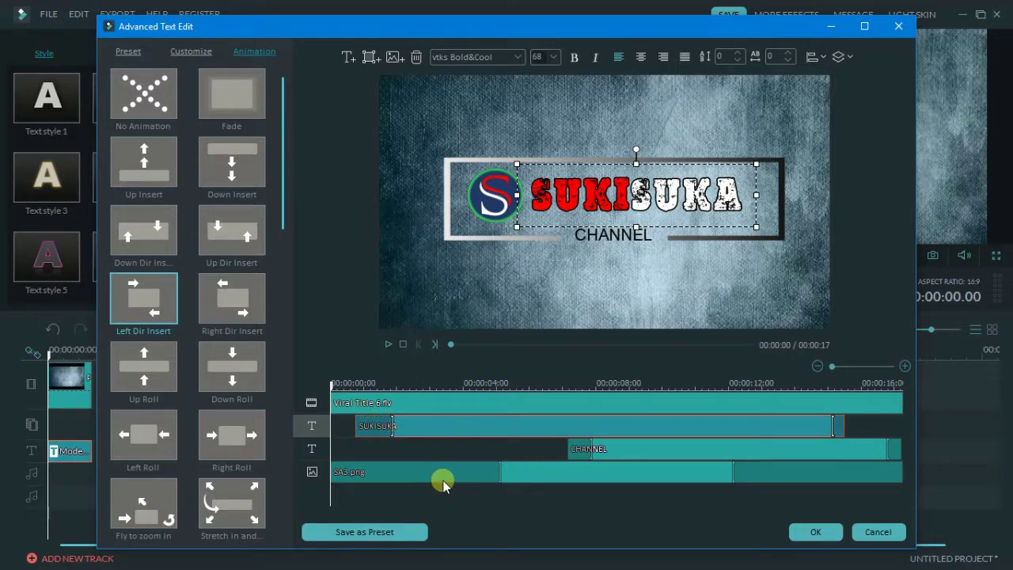
{"action": "left_click", "coordinate": [335, 472]}
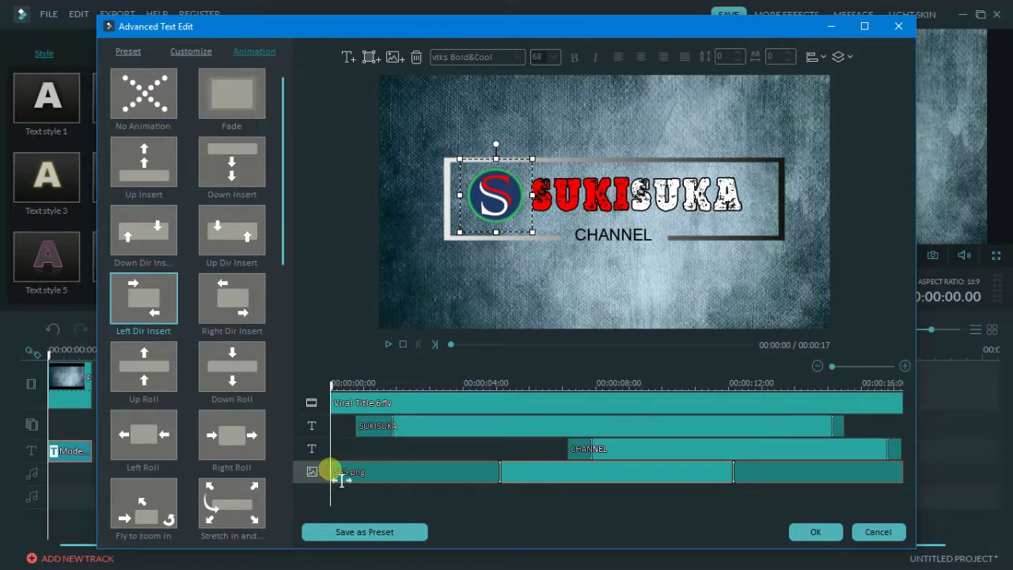
{"action": "left_click_drag", "start_coordinate": [341, 477], "coordinate": [385, 480]}
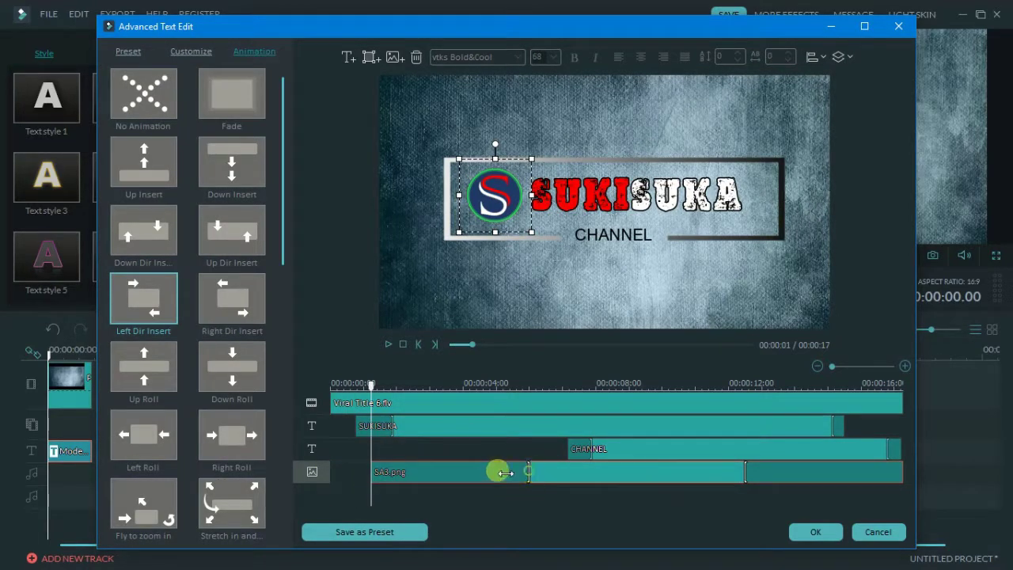
{"action": "left_click_drag", "start_coordinate": [501, 473], "coordinate": [423, 468]}
- Preview the title, then shift CHANNEL's entrance earlier, to about 4 seconds
{"action": "left_click", "coordinate": [597, 449]}
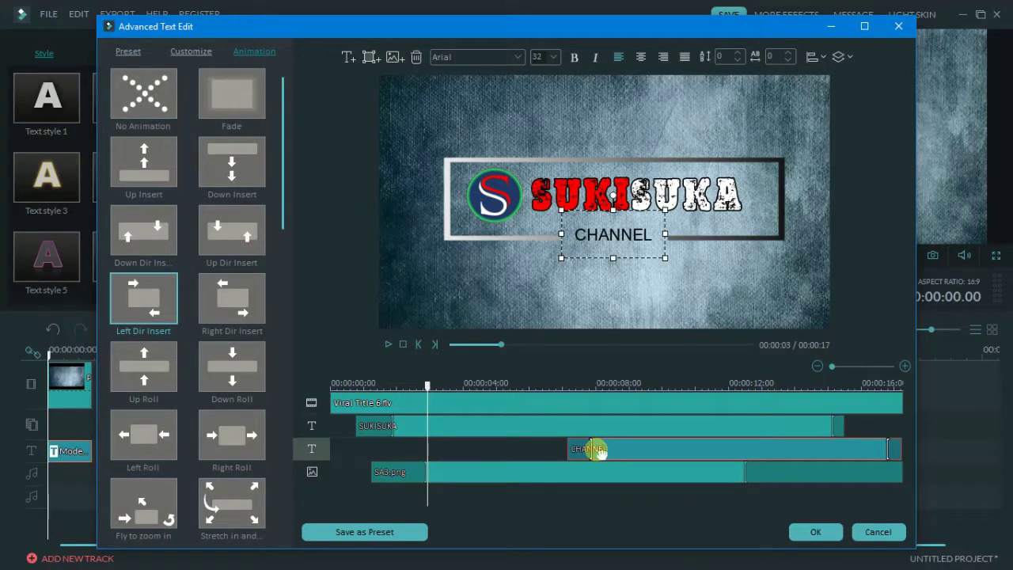
{"action": "left_click", "coordinate": [387, 344]}
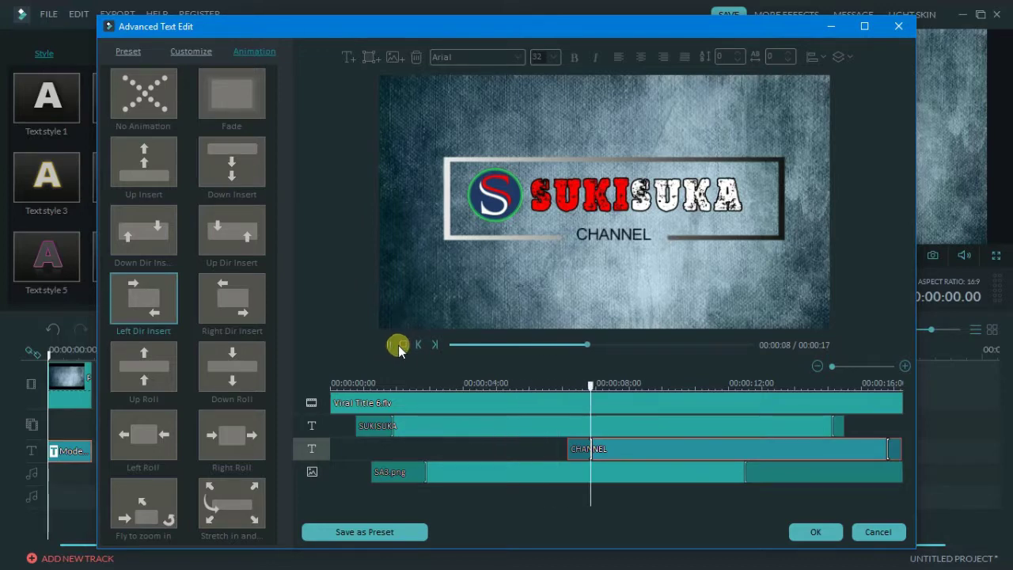
{"action": "left_click", "coordinate": [403, 344]}
{"action": "left_click_drag", "start_coordinate": [577, 448], "coordinate": [520, 450]}
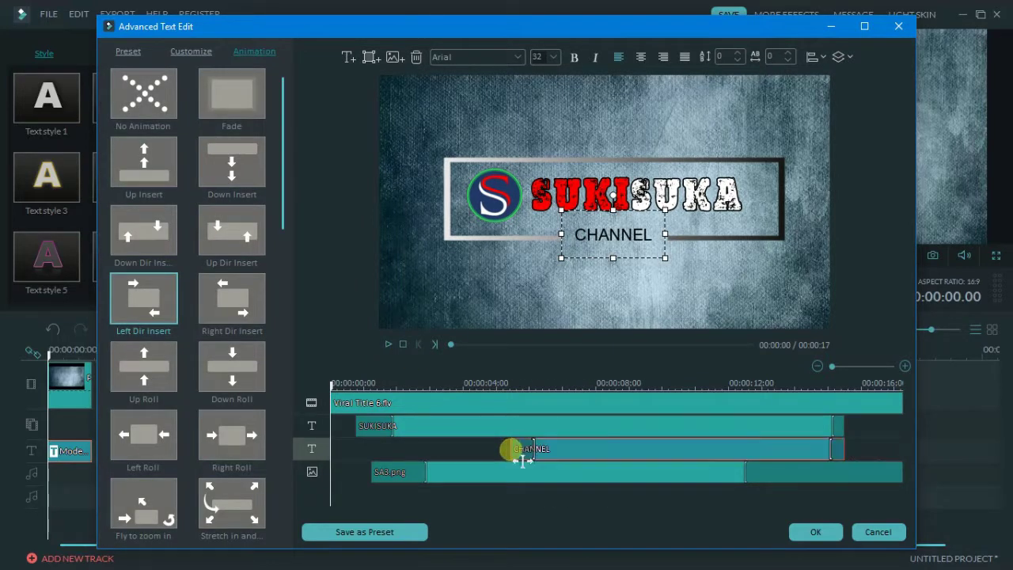
{"action": "left_click_drag", "start_coordinate": [712, 448], "coordinate": [651, 449]}
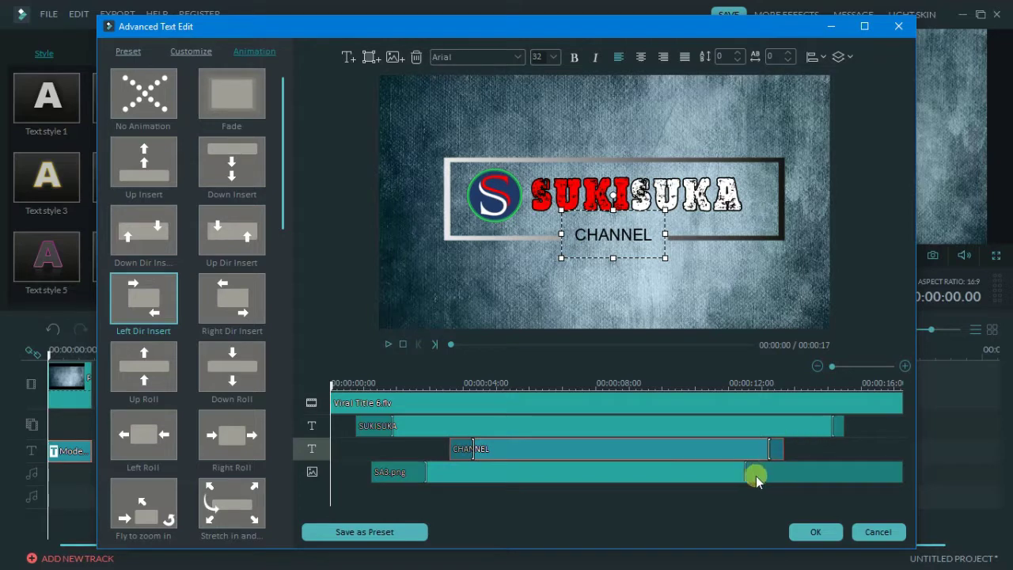
- Extend SUKISUKA, the logo and CHANNEL to the title's end and replay the preview
{"action": "mouse_move", "coordinate": [839, 428]}
{"action": "left_mouse_down"}
{"action": "mouse_move", "coordinate": [892, 431]}
{"action": "mouse_move", "coordinate": [866, 425]}
{"action": "left_mouse_up"}
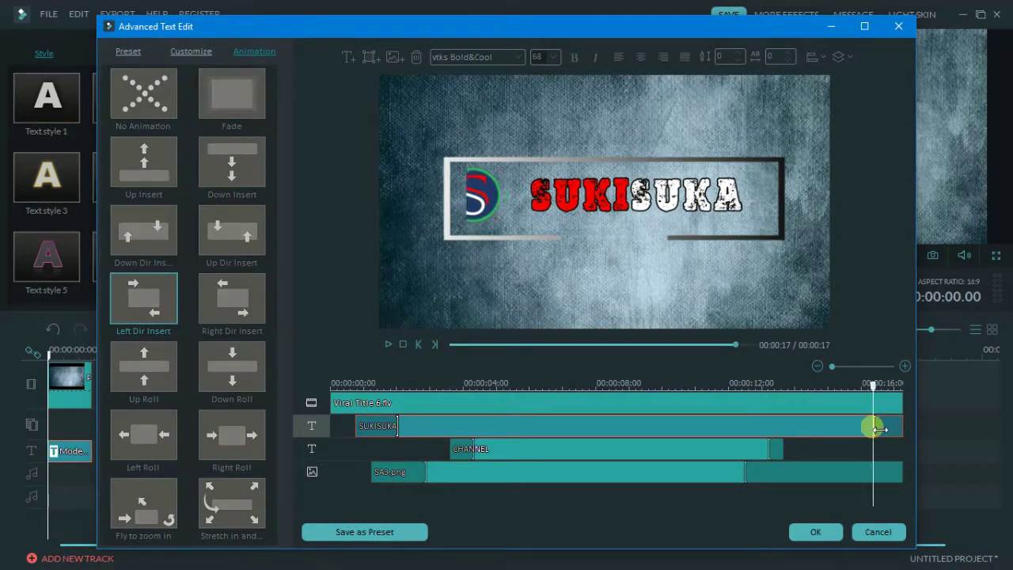
{"action": "left_click_drag", "start_coordinate": [744, 470], "coordinate": [864, 484]}
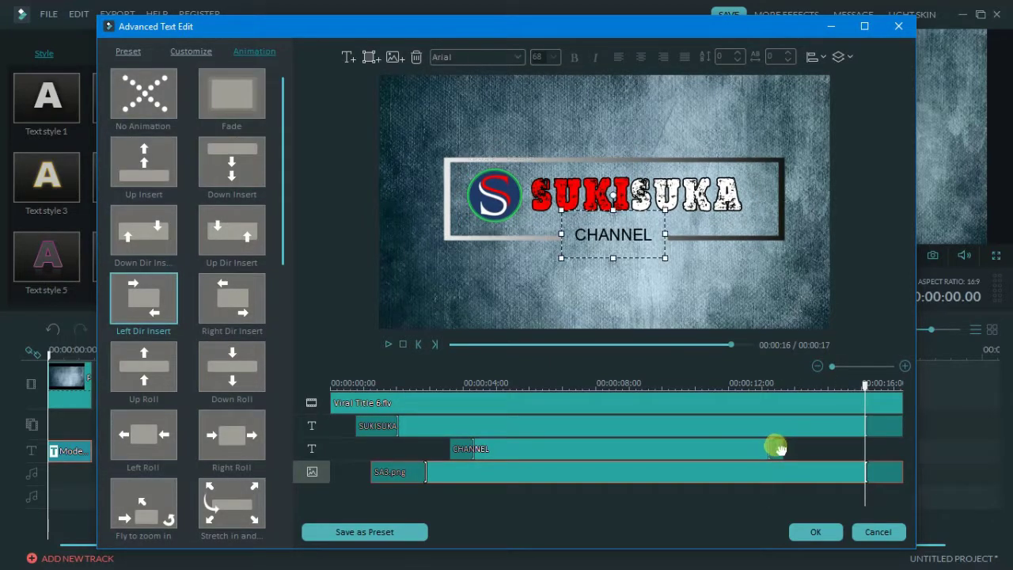
{"action": "mouse_move", "coordinate": [782, 449]}
{"action": "left_mouse_down"}
{"action": "mouse_move", "coordinate": [883, 451]}
{"action": "mouse_move", "coordinate": [866, 448]}
{"action": "left_mouse_up"}
{"action": "left_click", "coordinate": [396, 349]}
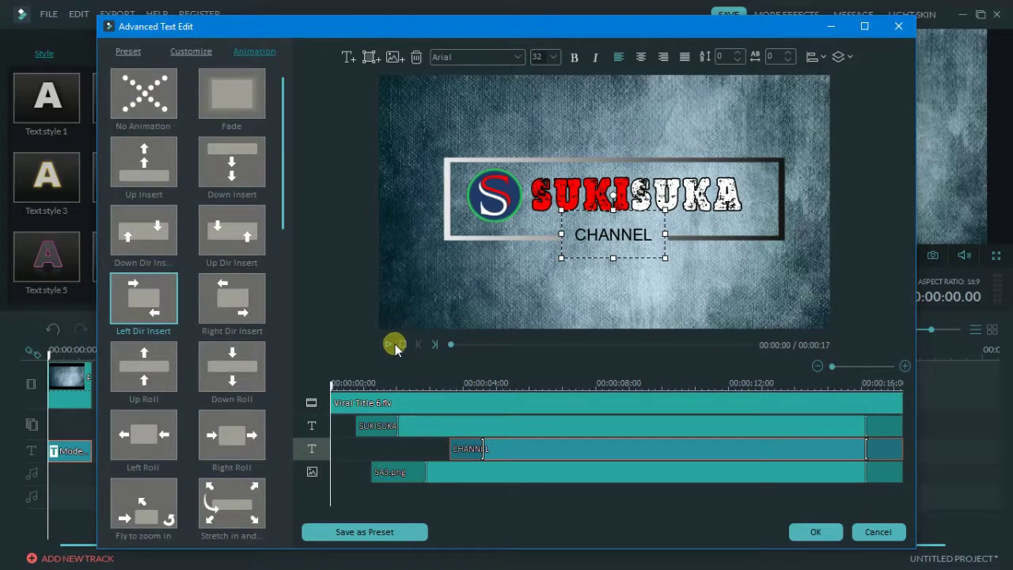
{"action": "left_click", "coordinate": [384, 345]}
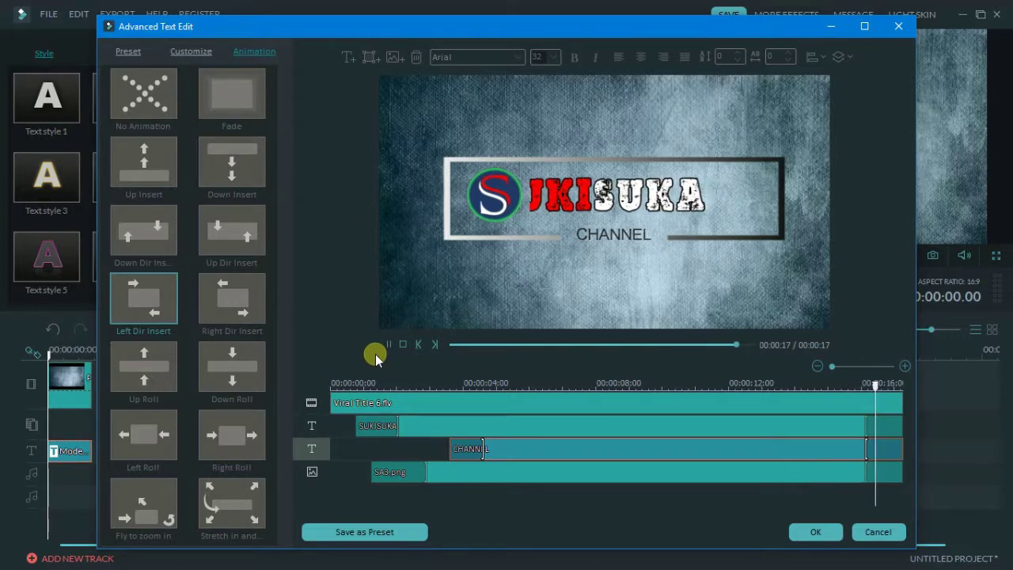
- Apply the title edits, then trim the background and title clips to about 10 seconds
{"action": "left_click", "coordinate": [815, 532]}
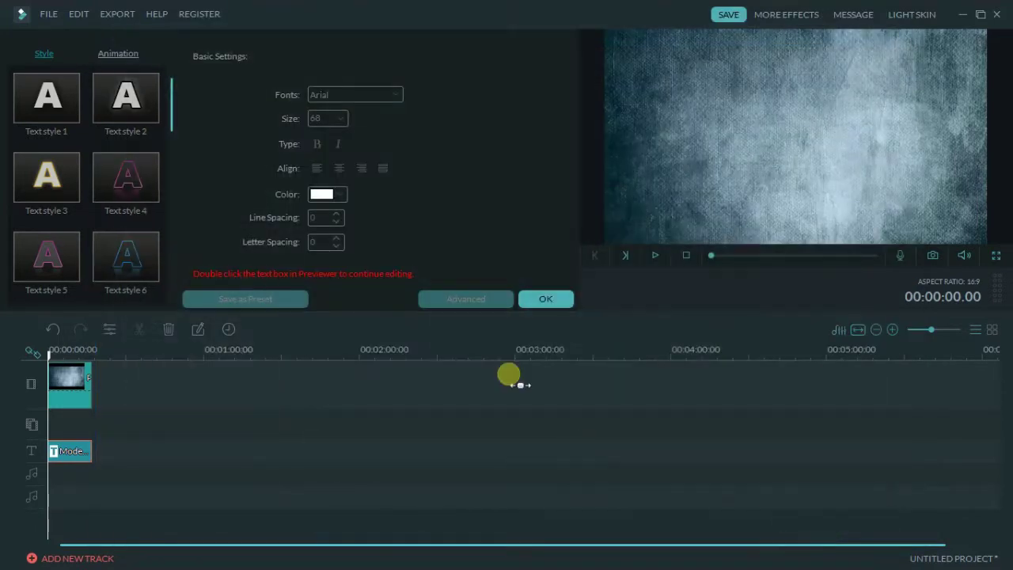
{"action": "double_click", "coordinate": [93, 385]}
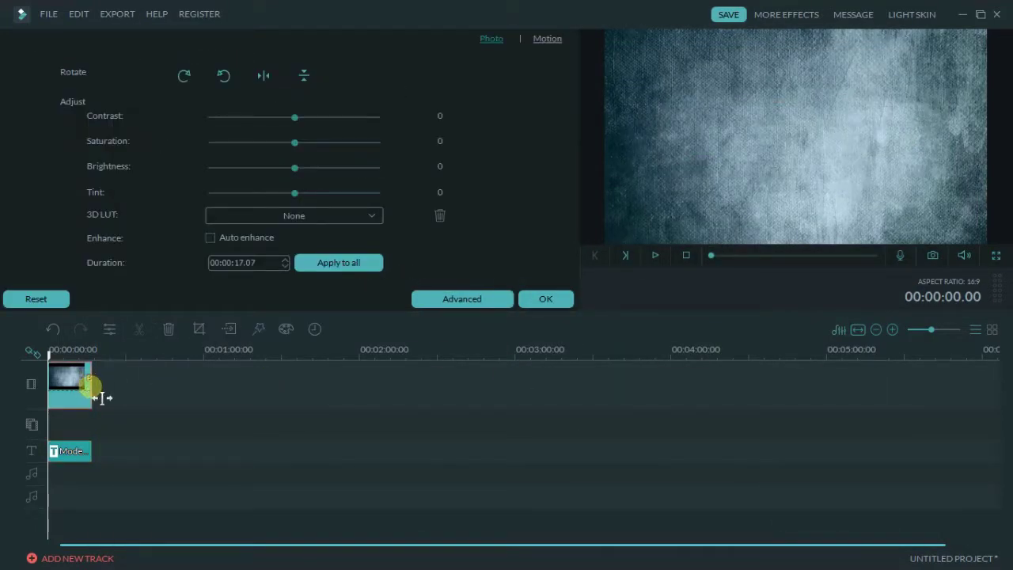
{"action": "left_click_drag", "start_coordinate": [99, 398], "coordinate": [76, 397]}
{"action": "left_click_drag", "start_coordinate": [92, 458], "coordinate": [76, 457]}
- Preview the shortened intro and return to the titles library
{"action": "left_click", "coordinate": [655, 255]}
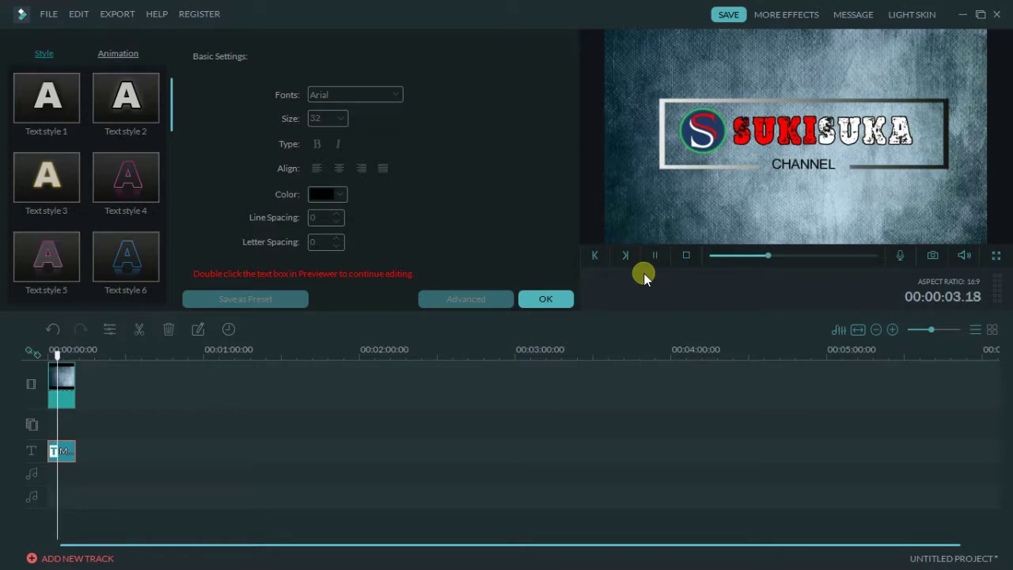
{"action": "left_click", "coordinate": [686, 255]}
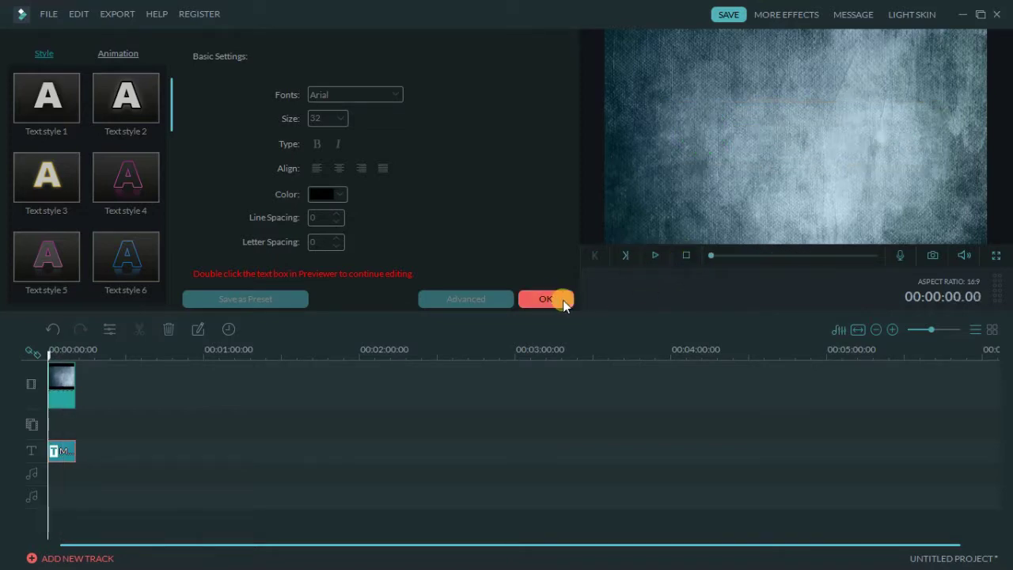
{"action": "left_click", "coordinate": [546, 299]}
{"action": "left_click", "coordinate": [655, 255]}
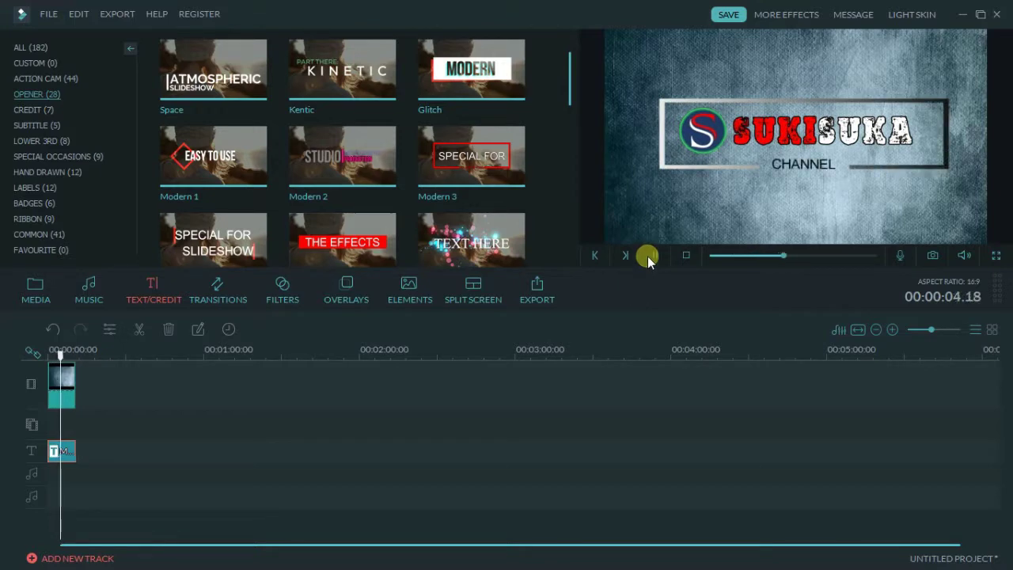
{"action": "left_click", "coordinate": [686, 255]}
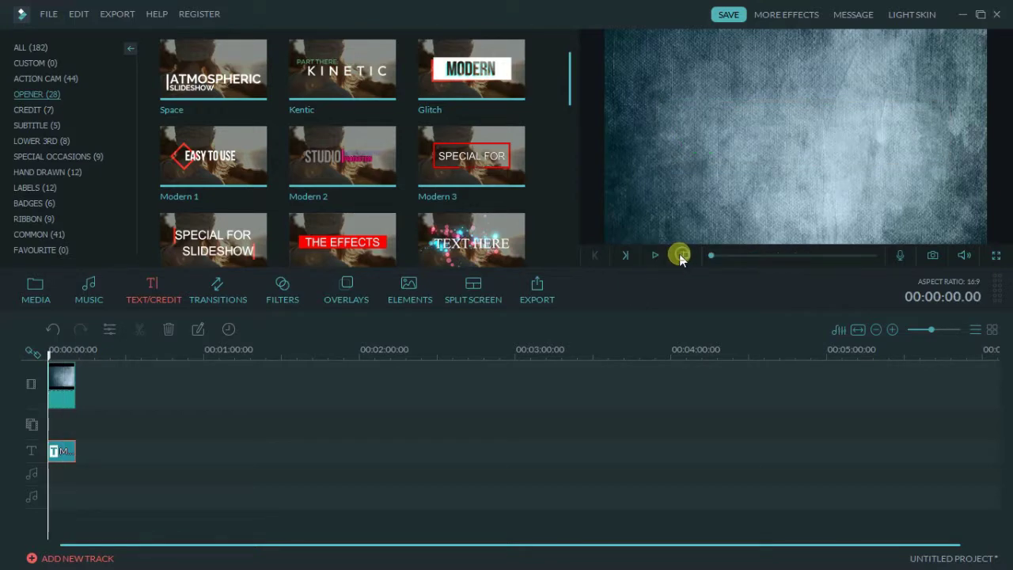
- Add the Electricity-20 element from Elements onto a new track at the intro start
{"action": "left_click", "coordinate": [404, 290]}
{"action": "scroll", "coordinate": [542, 169], "scroll_direction": "down", "scroll_amount": 5}
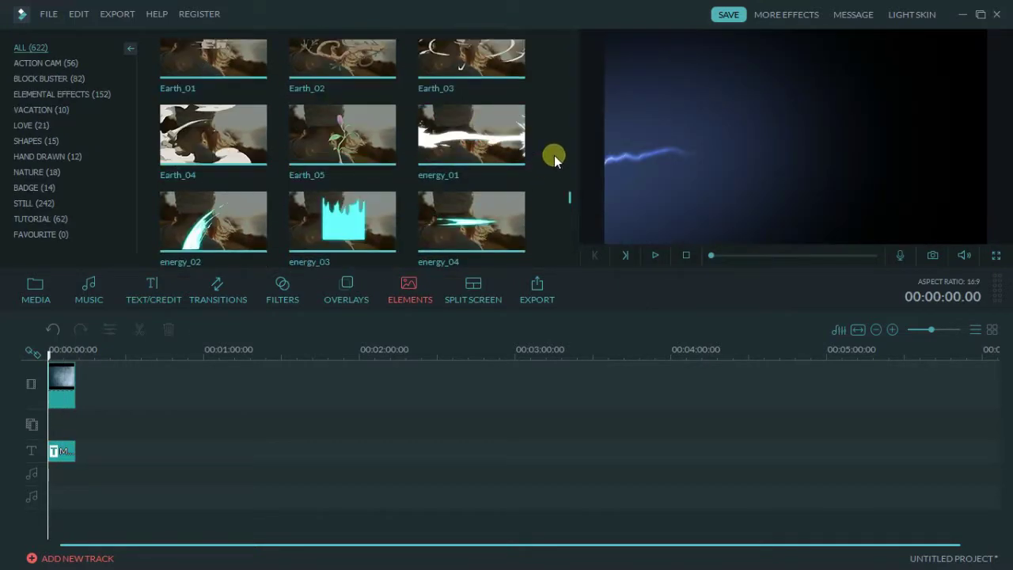
{"action": "scroll", "coordinate": [506, 134], "scroll_direction": "up", "scroll_amount": 3}
{"action": "scroll", "coordinate": [515, 147], "scroll_direction": "up", "scroll_amount": 3}
{"action": "scroll", "coordinate": [515, 147], "scroll_direction": "up", "scroll_amount": 3}
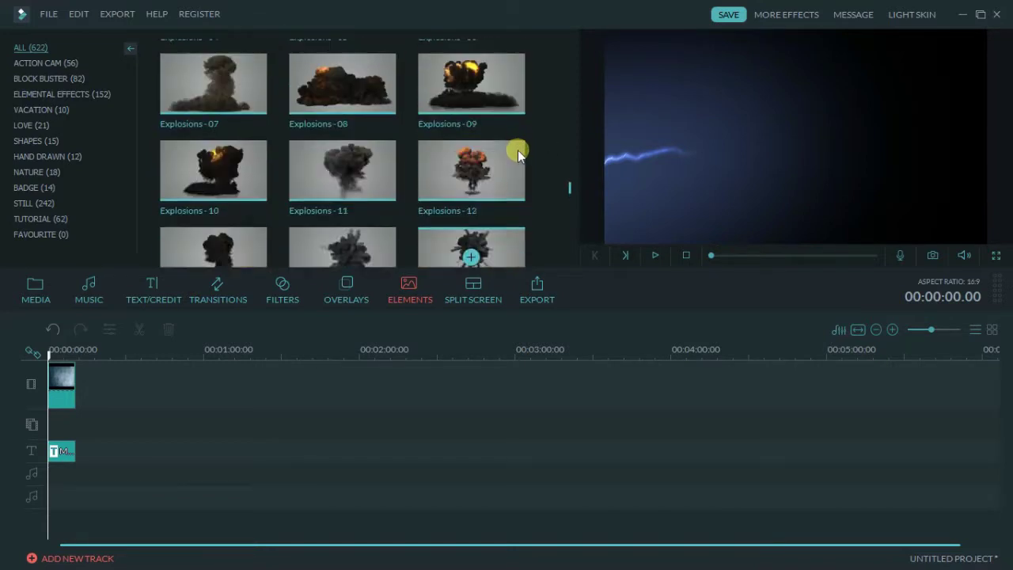
{"action": "scroll", "coordinate": [519, 152], "scroll_direction": "up", "scroll_amount": 2}
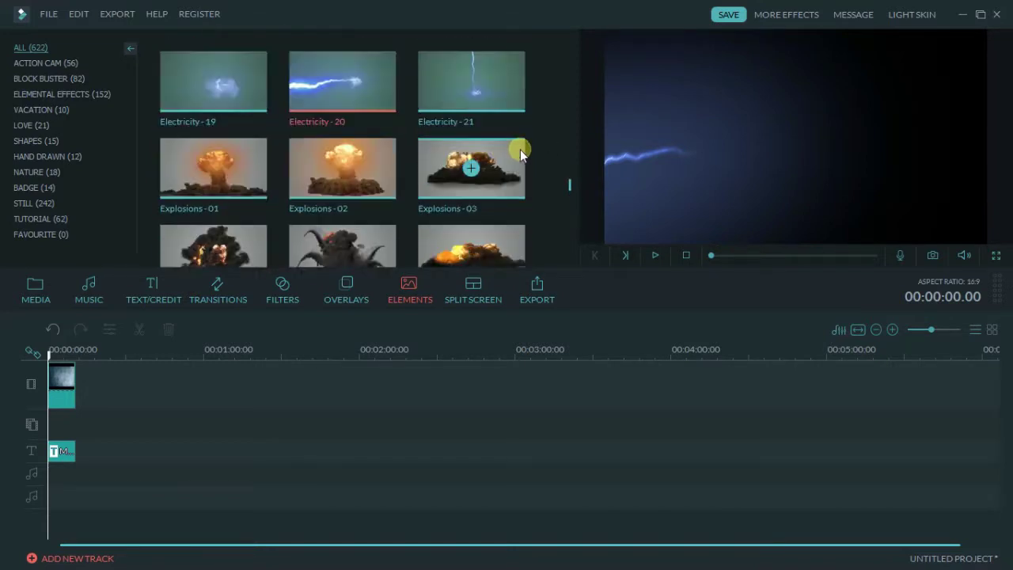
{"action": "left_click", "coordinate": [654, 255]}
{"action": "left_click", "coordinate": [337, 84]}
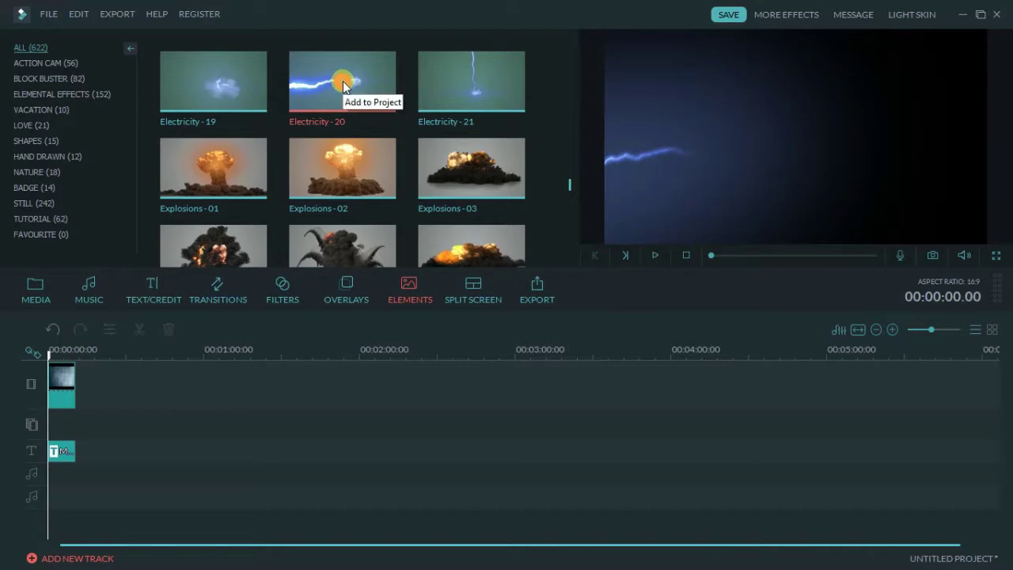
{"action": "left_click_drag", "start_coordinate": [343, 85], "coordinate": [49, 423]}
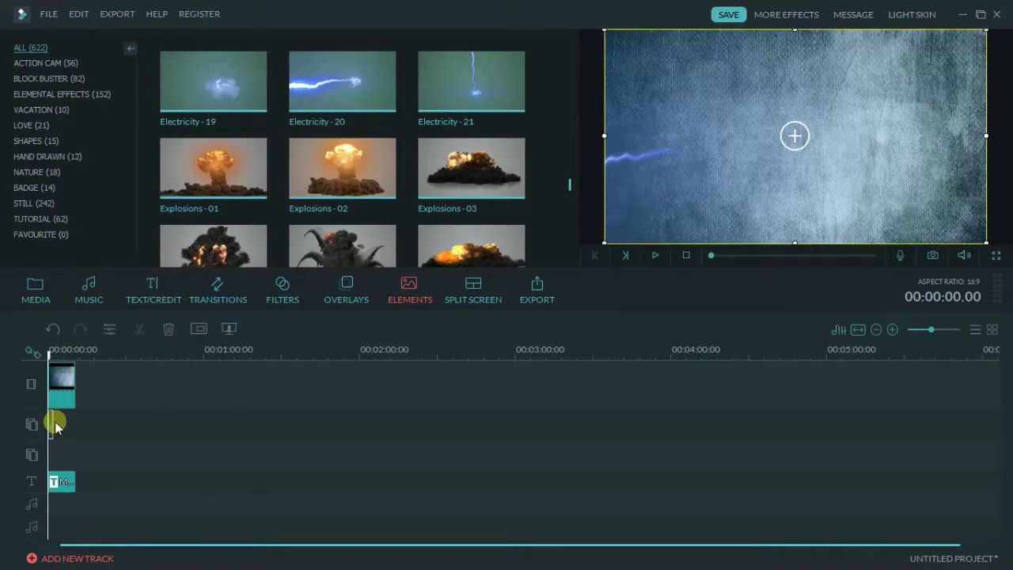
- Trim the Modern 3 title and background clips so both end at about 7 seconds
{"action": "scroll", "coordinate": [142, 403], "scroll_direction": "up", "scroll_amount": 2}
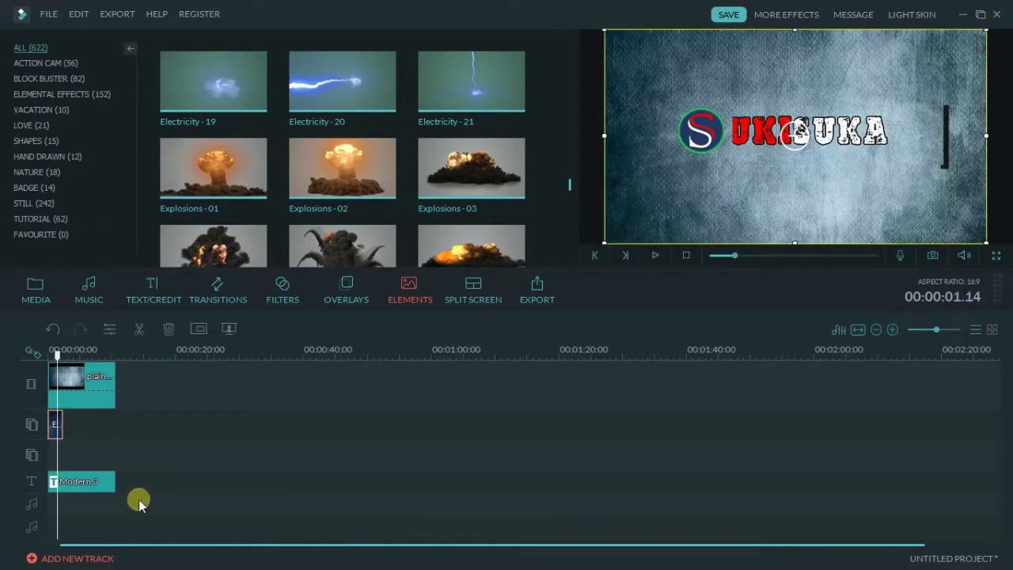
{"action": "left_click", "coordinate": [113, 481]}
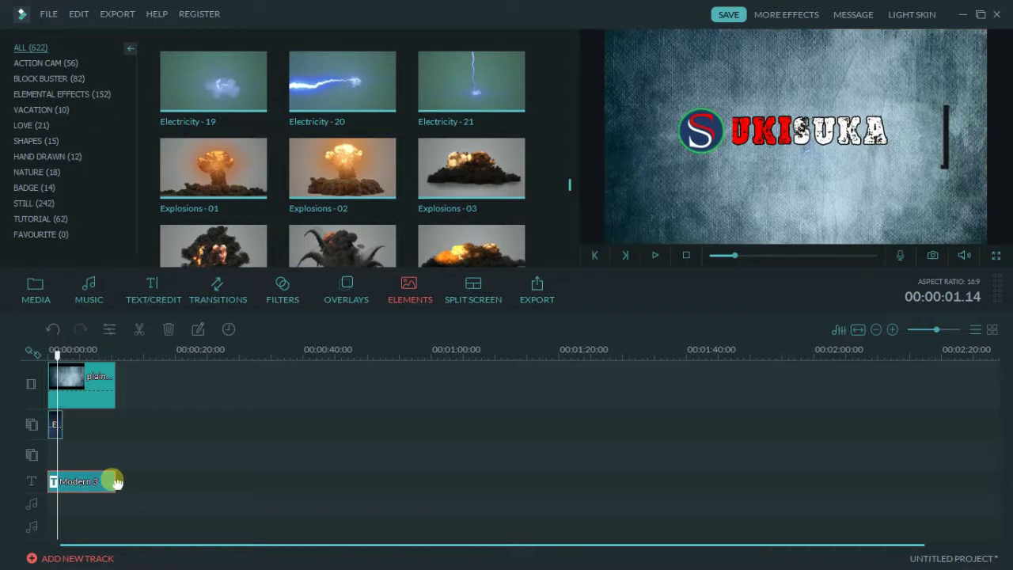
{"action": "left_click_drag", "start_coordinate": [124, 491], "coordinate": [92, 491]}
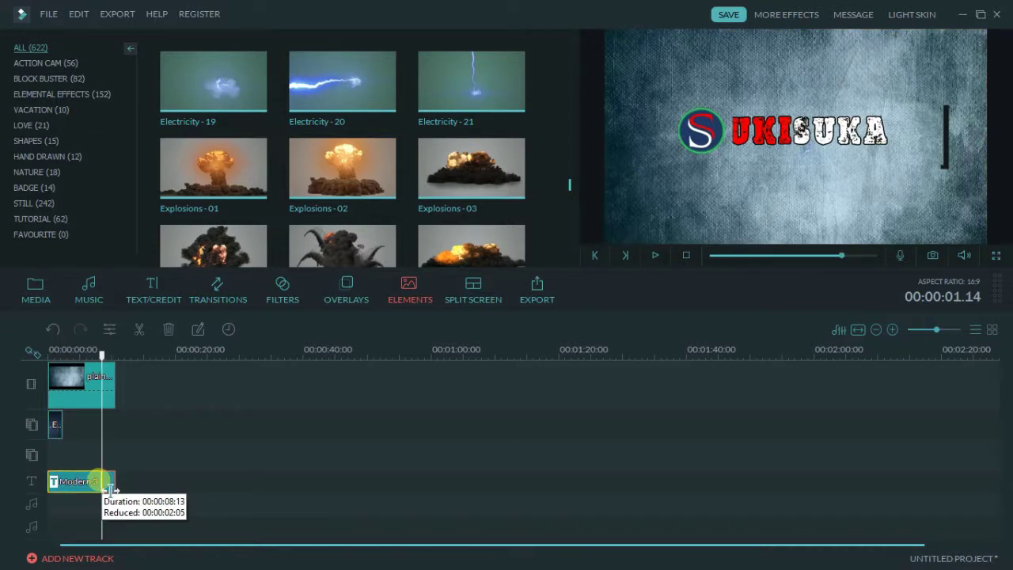
{"action": "left_click", "coordinate": [113, 395]}
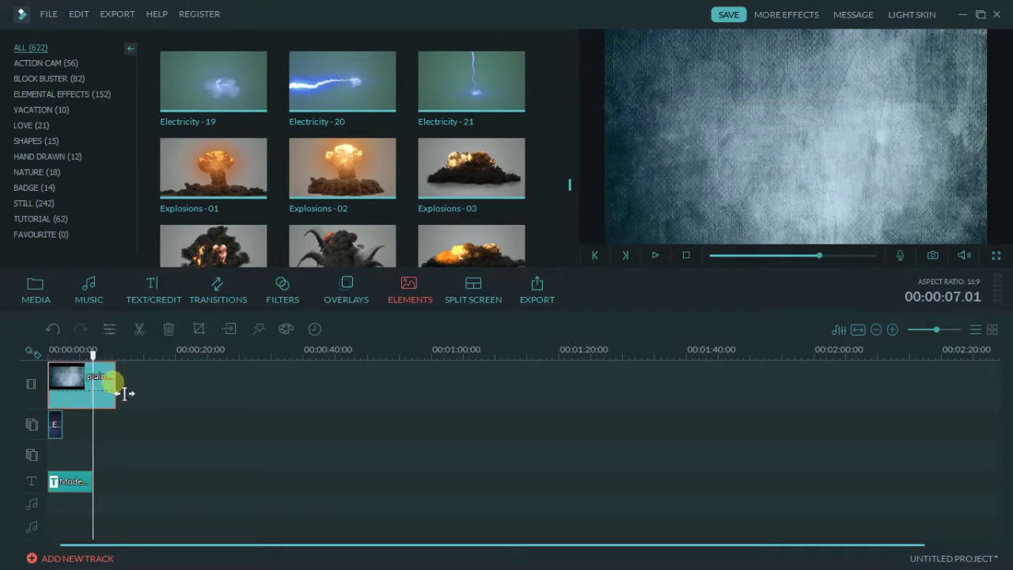
{"action": "left_click_drag", "start_coordinate": [124, 393], "coordinate": [92, 388]}
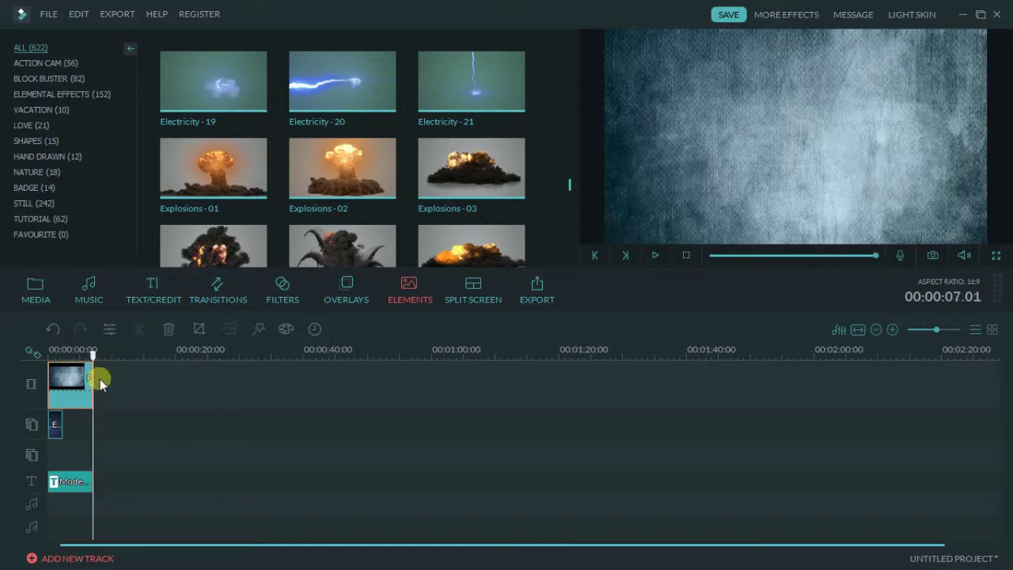
- Preview the intro with the lightning, then delete the trial lightning clip
{"action": "left_click", "coordinate": [683, 257]}
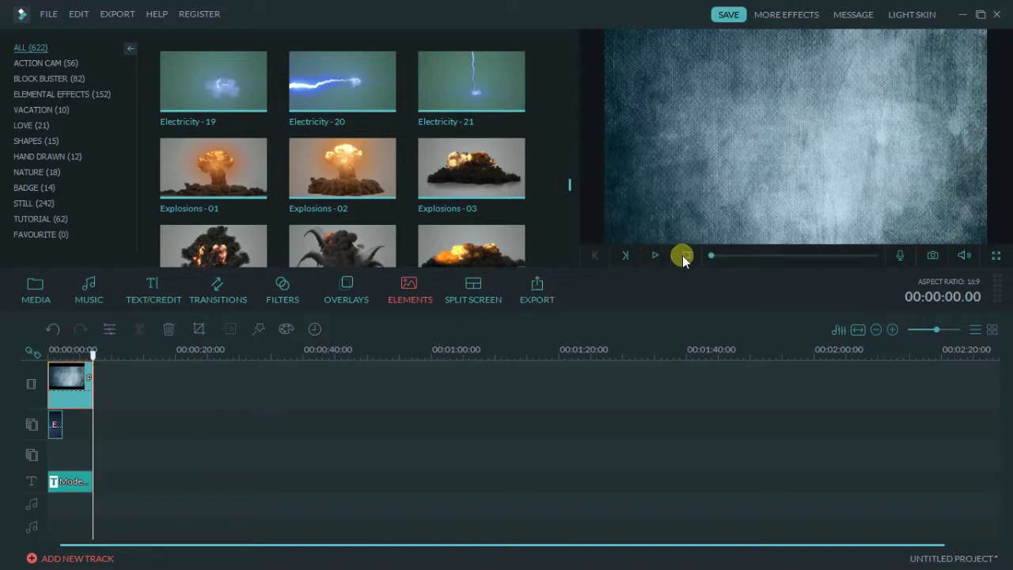
{"action": "left_click", "coordinate": [655, 256]}
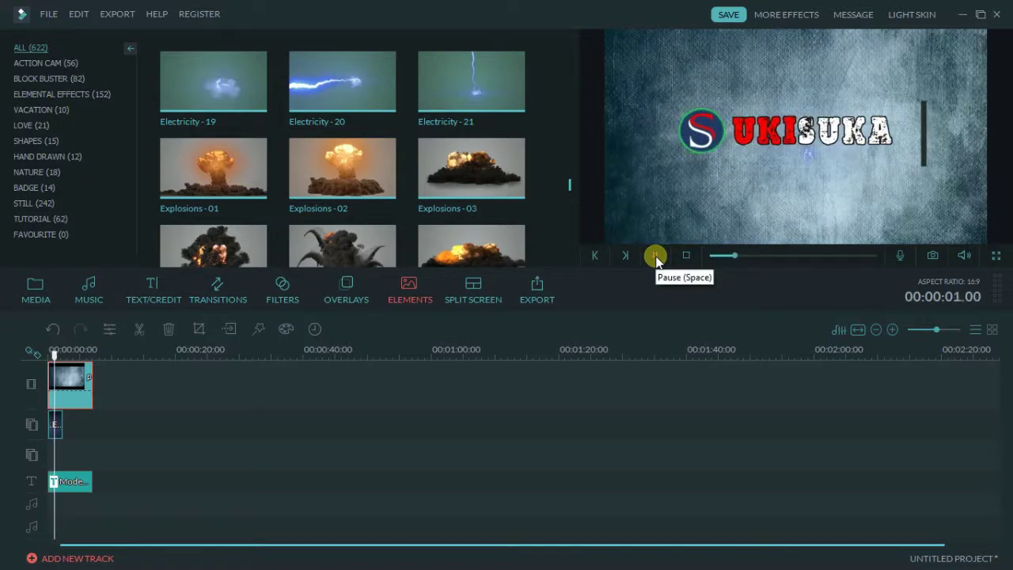
{"action": "left_click", "coordinate": [655, 255]}
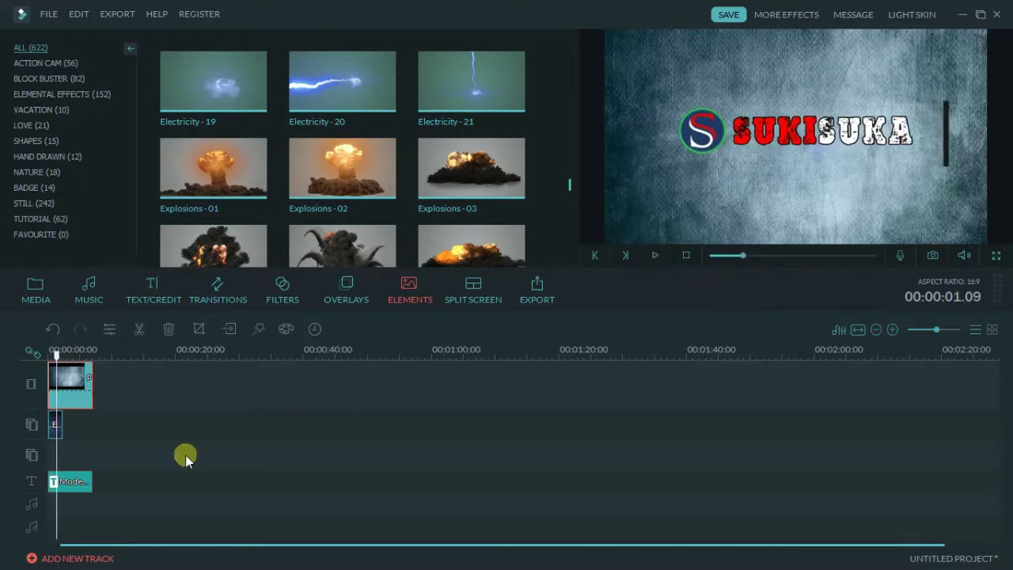
{"action": "left_click", "coordinate": [57, 425]}
{"action": "key", "text": "Delete"}
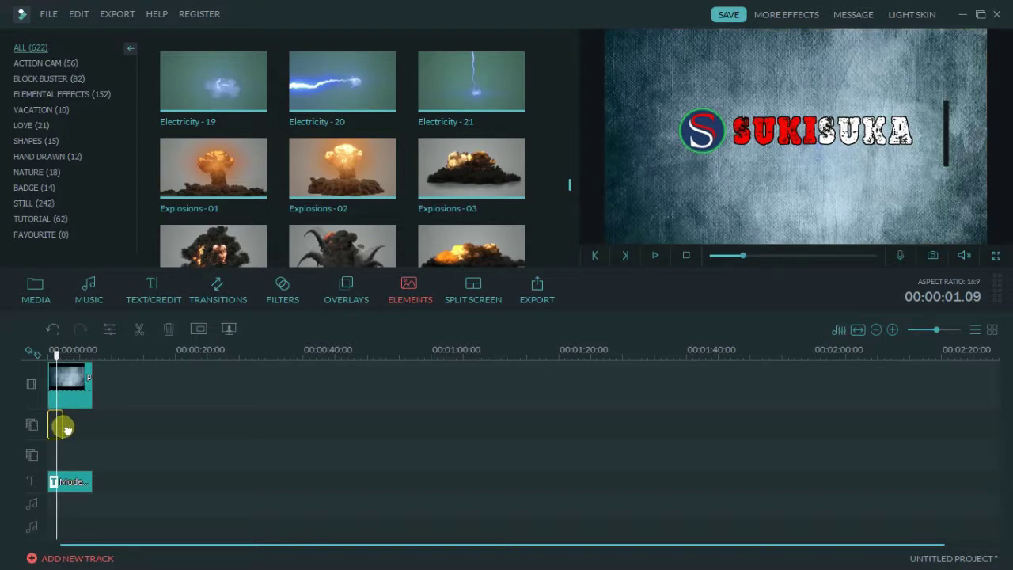
- Zoom into the timeline and move the Electricity - 20 clip toward the intro start
{"action": "left_click_drag", "start_coordinate": [78, 429], "coordinate": [92, 431]}
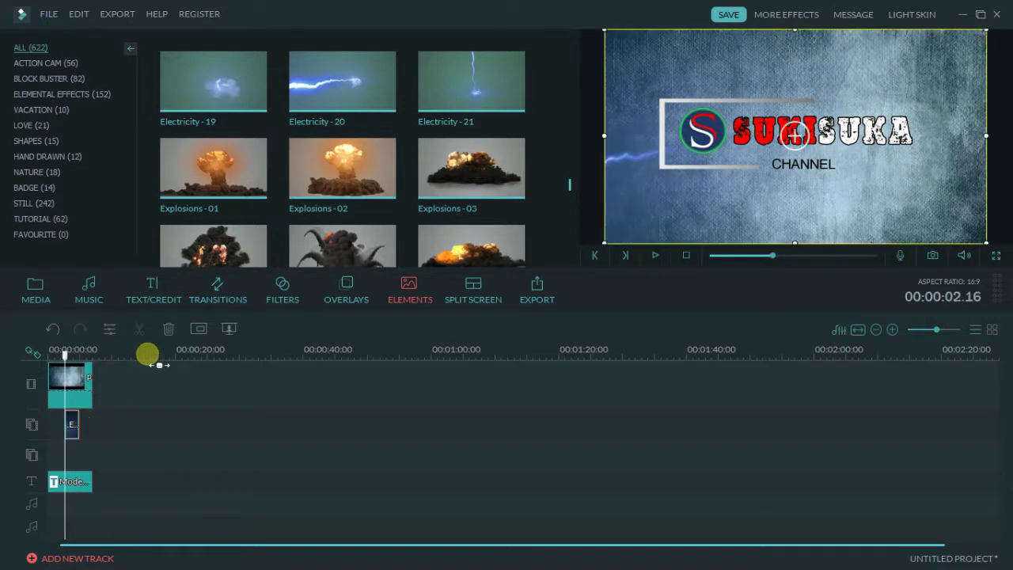
{"action": "left_click_drag", "start_coordinate": [148, 356], "coordinate": [755, 349]}
{"action": "left_click_drag", "start_coordinate": [219, 430], "coordinate": [166, 427]}
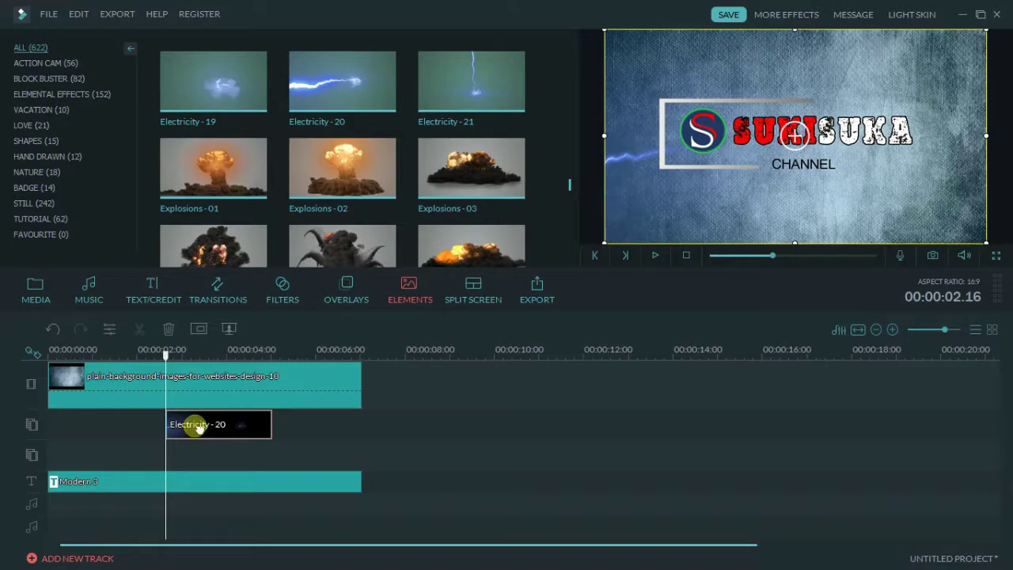
{"action": "left_click", "coordinate": [653, 255]}
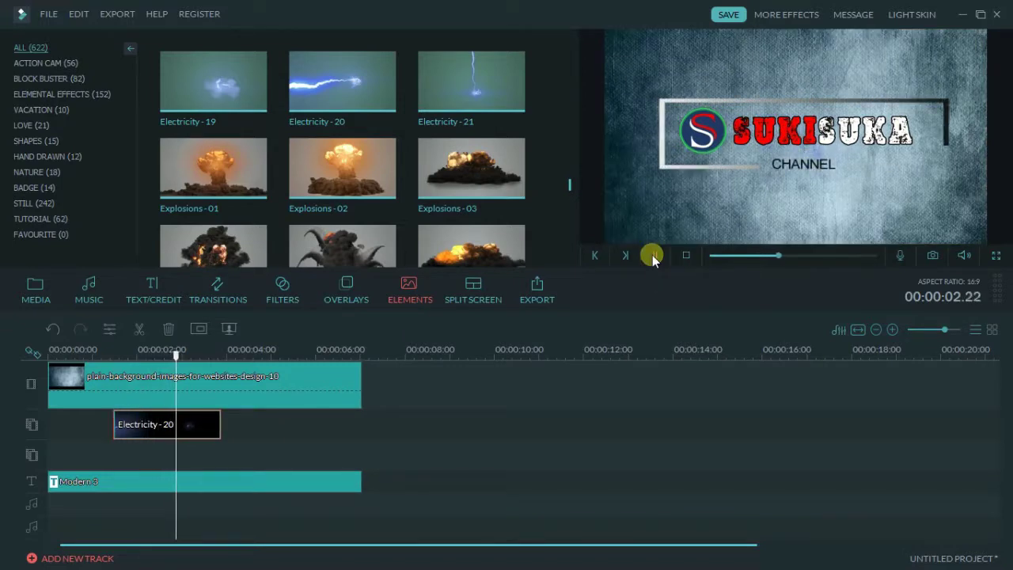
{"action": "left_click", "coordinate": [269, 407]}
{"action": "left_click", "coordinate": [156, 423]}
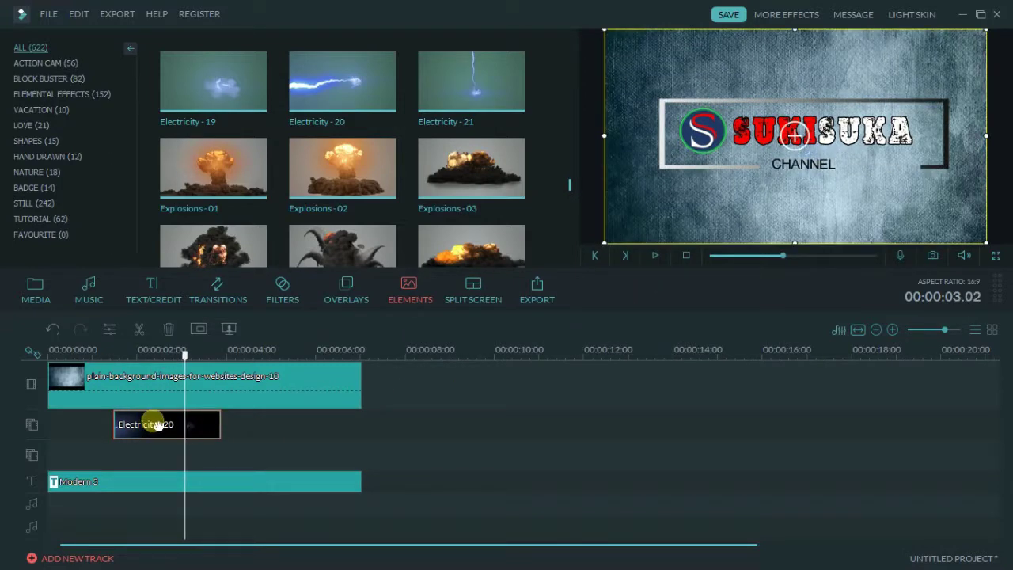
{"action": "left_click_drag", "start_coordinate": [158, 424], "coordinate": [118, 425]}
- Nudge Electricity - 20 slightly earlier to about half a second in, previewing the timing
{"action": "left_click", "coordinate": [654, 257]}
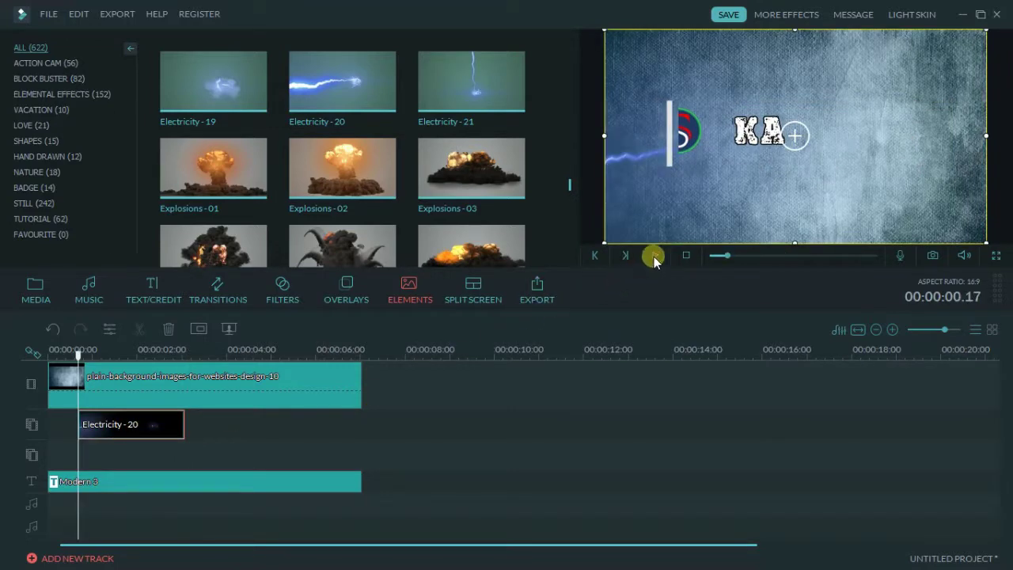
{"action": "left_click", "coordinate": [656, 257]}
{"action": "left_click", "coordinate": [686, 255]}
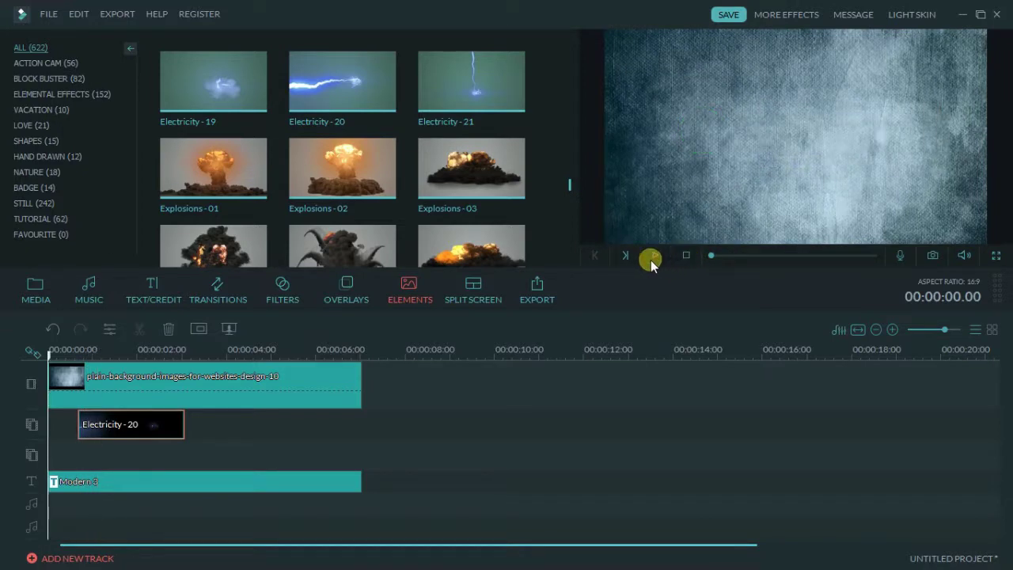
{"action": "left_click", "coordinate": [652, 255]}
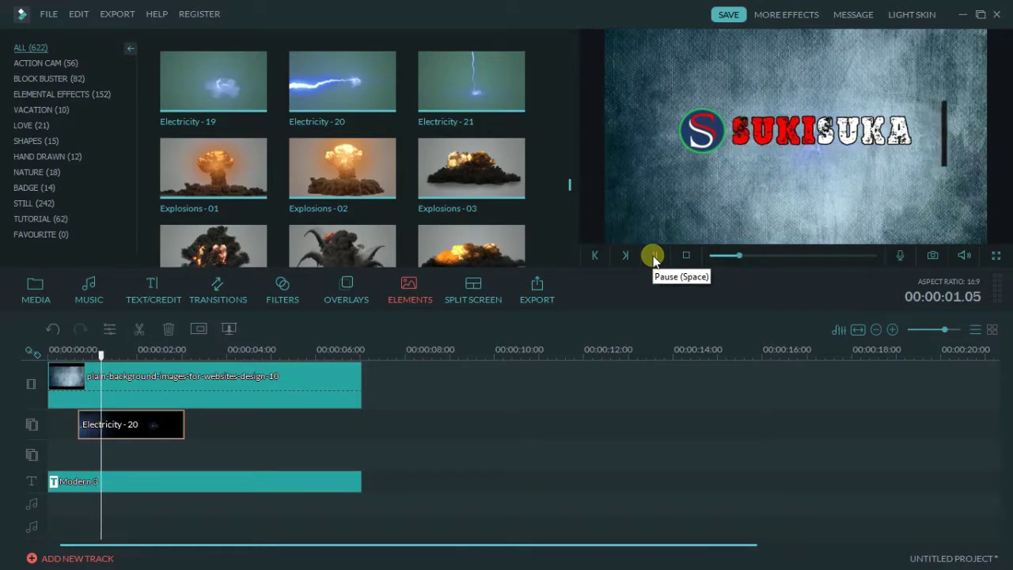
{"action": "left_click", "coordinate": [653, 255]}
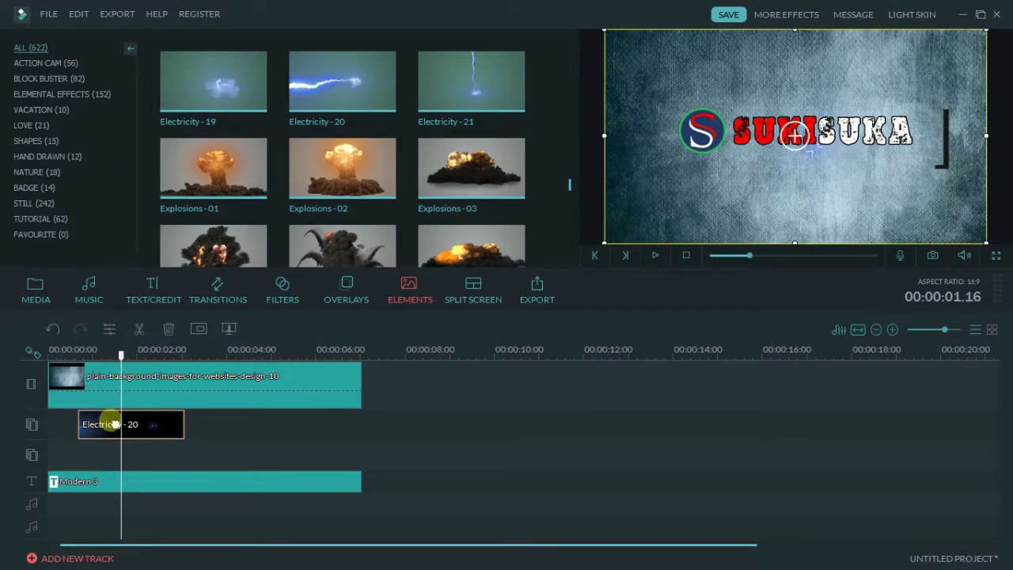
{"action": "left_click_drag", "start_coordinate": [115, 424], "coordinate": [105, 421]}
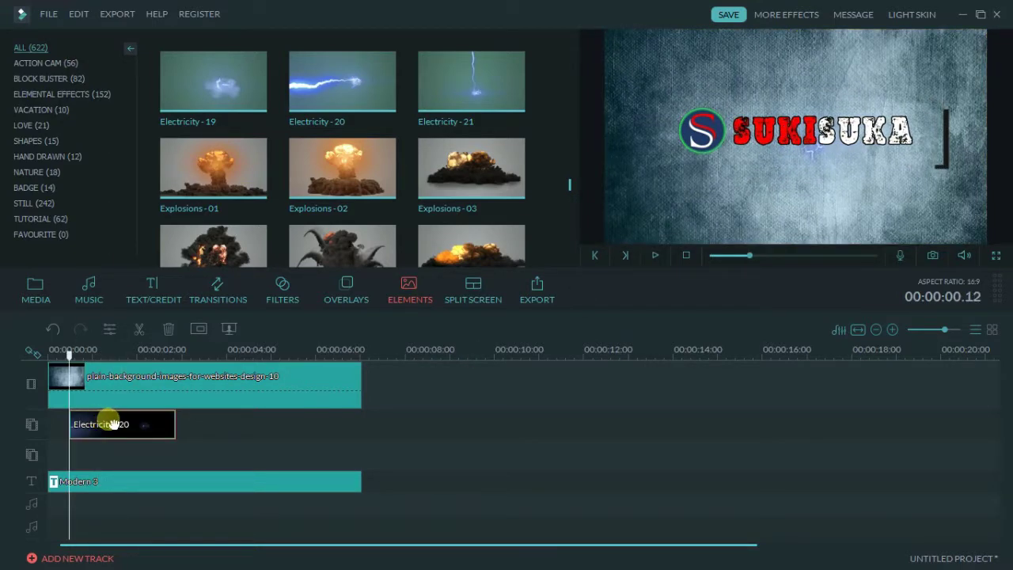
{"action": "left_click", "coordinate": [683, 256]}
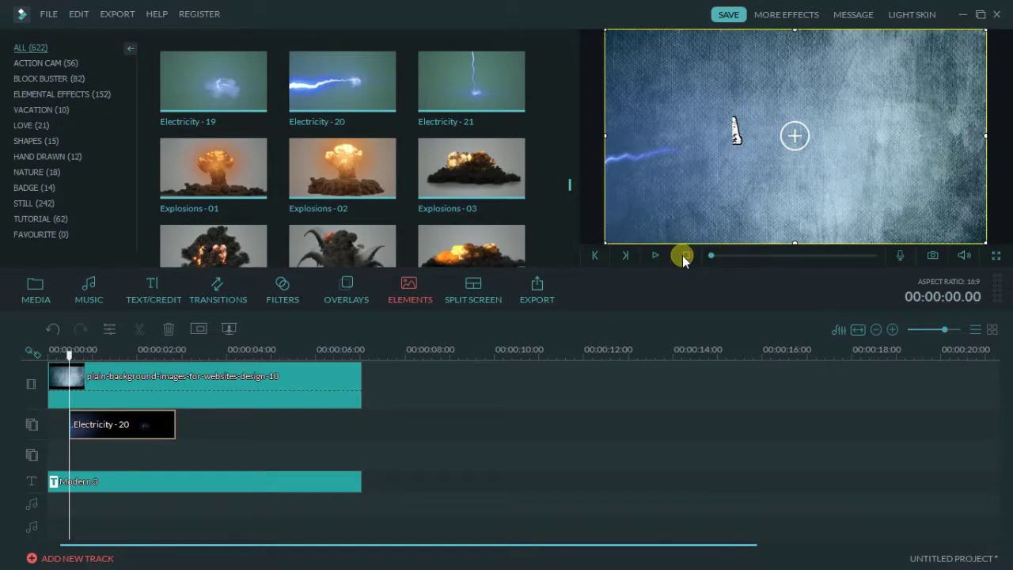
{"action": "left_click", "coordinate": [654, 254]}
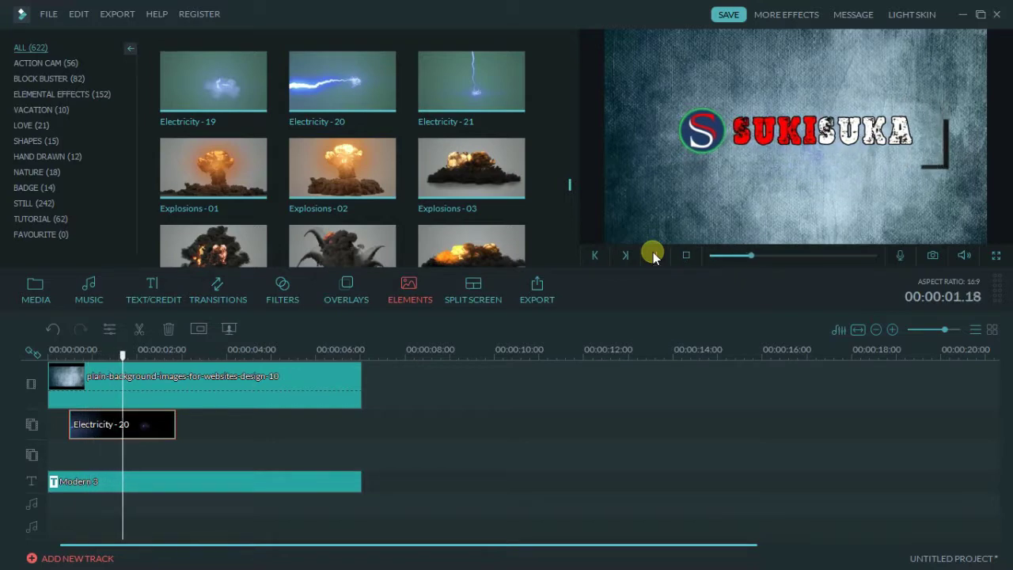
- At 00:00:02.06, resize the Electricity-20 overlay frame so its left edge sits just before the S logo
{"action": "left_click", "coordinate": [653, 254]}
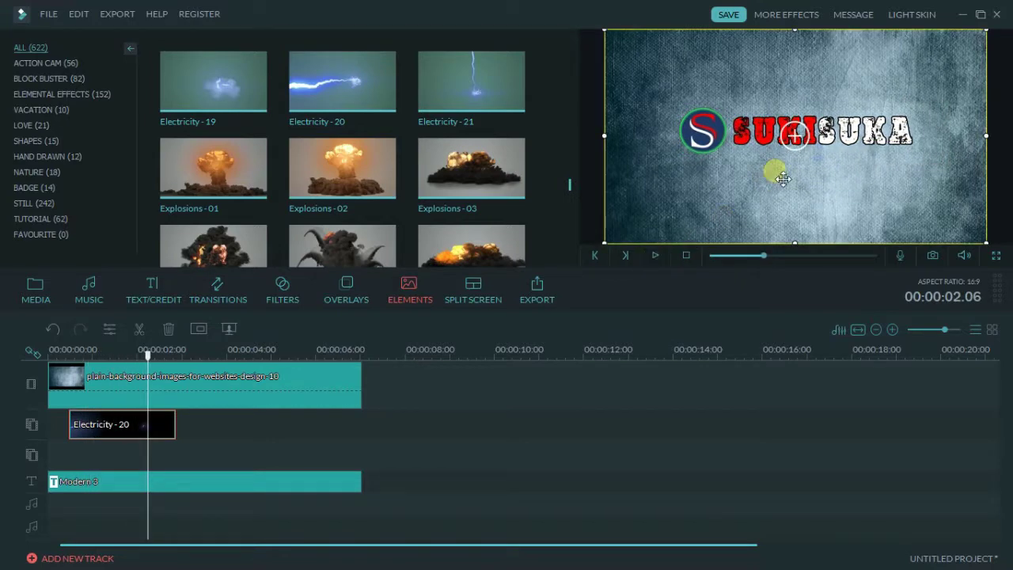
{"action": "left_click_drag", "start_coordinate": [797, 139], "coordinate": [899, 142]}
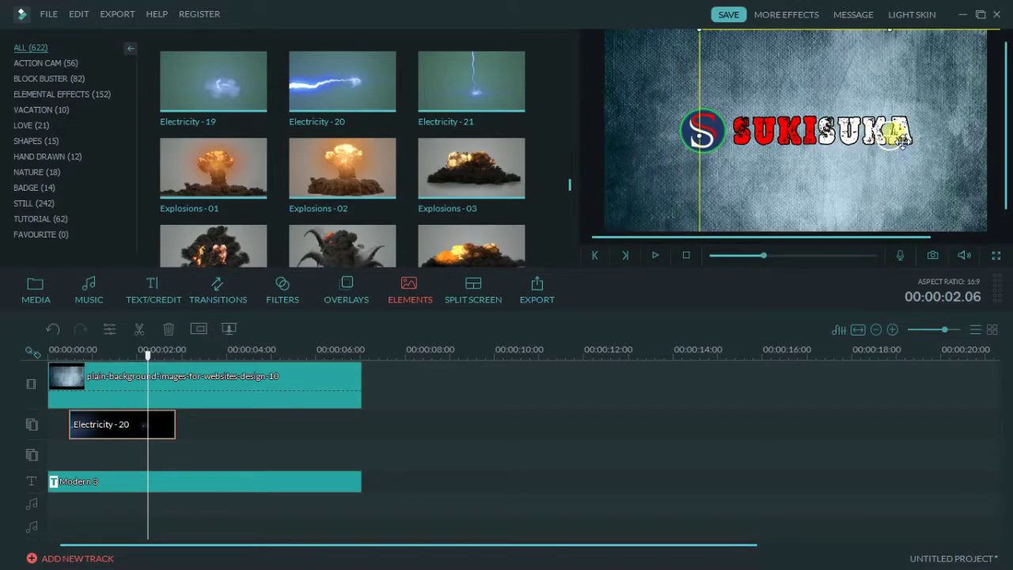
{"action": "left_click_drag", "start_coordinate": [701, 136], "coordinate": [595, 136]}
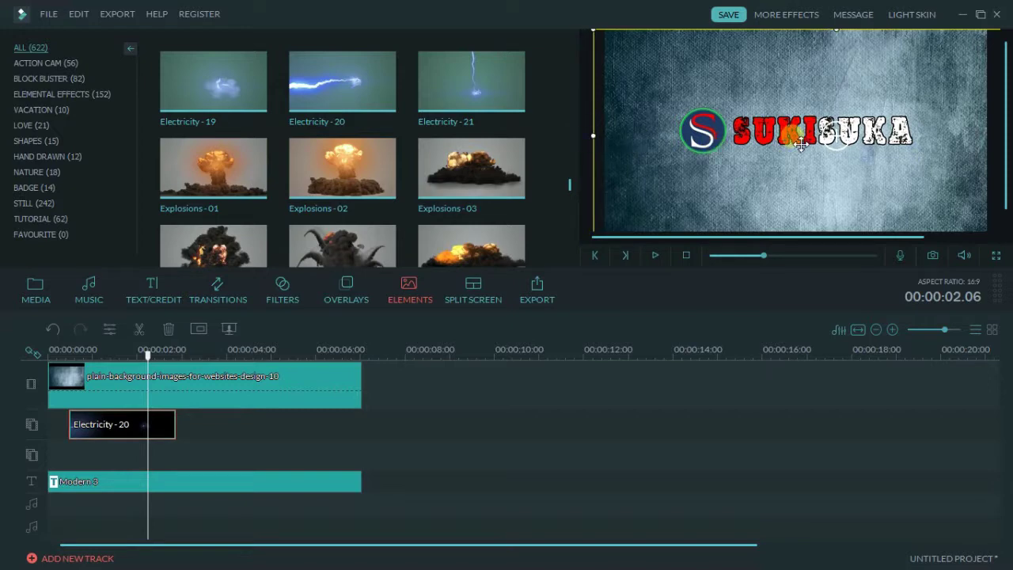
{"action": "mouse_move", "coordinate": [600, 144]}
{"action": "left_mouse_down"}
{"action": "mouse_move", "coordinate": [890, 134]}
{"action": "mouse_move", "coordinate": [675, 113]}
{"action": "left_mouse_up"}
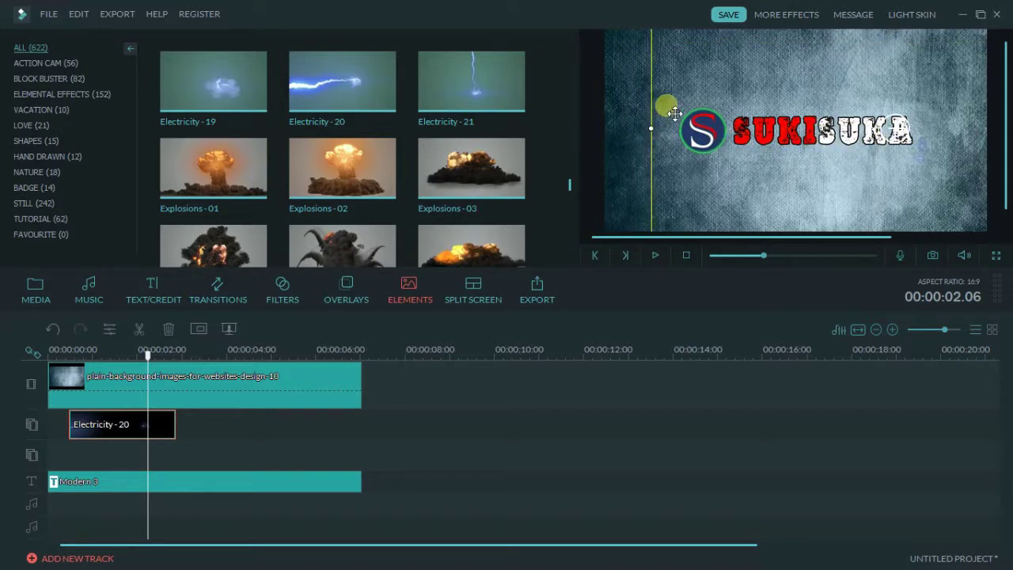
- Trim the background and Modern 3 title to end at 00:00:06.05, then play the intro
{"action": "left_click", "coordinate": [683, 255]}
{"action": "left_click", "coordinate": [362, 398]}
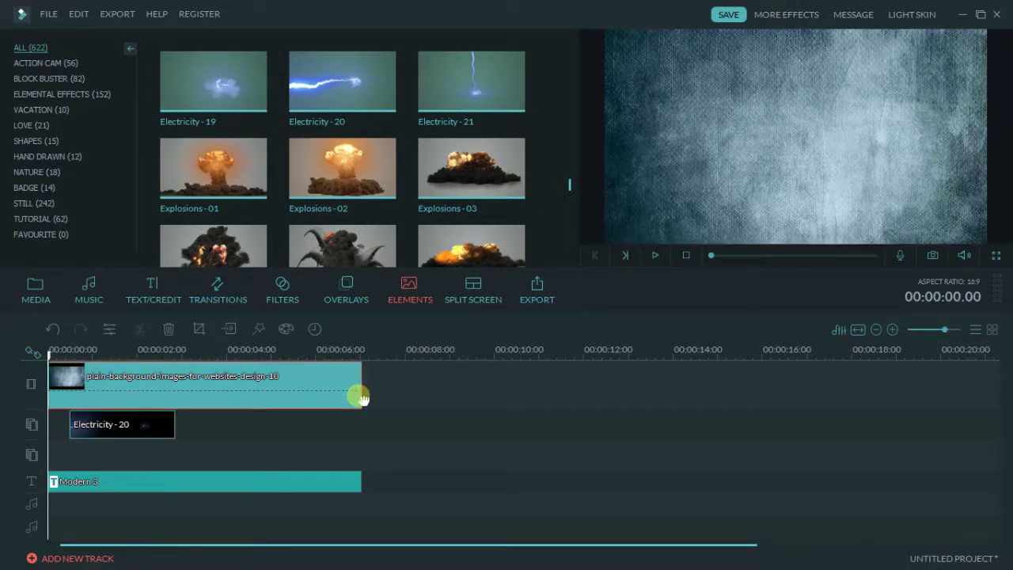
{"action": "left_click_drag", "start_coordinate": [370, 398], "coordinate": [325, 398]}
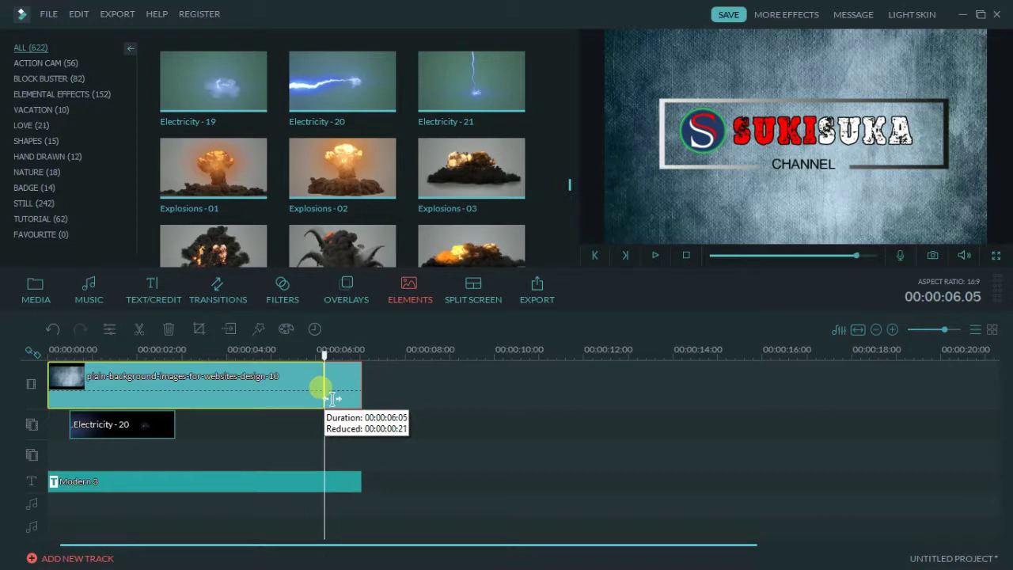
{"action": "left_click", "coordinate": [355, 480]}
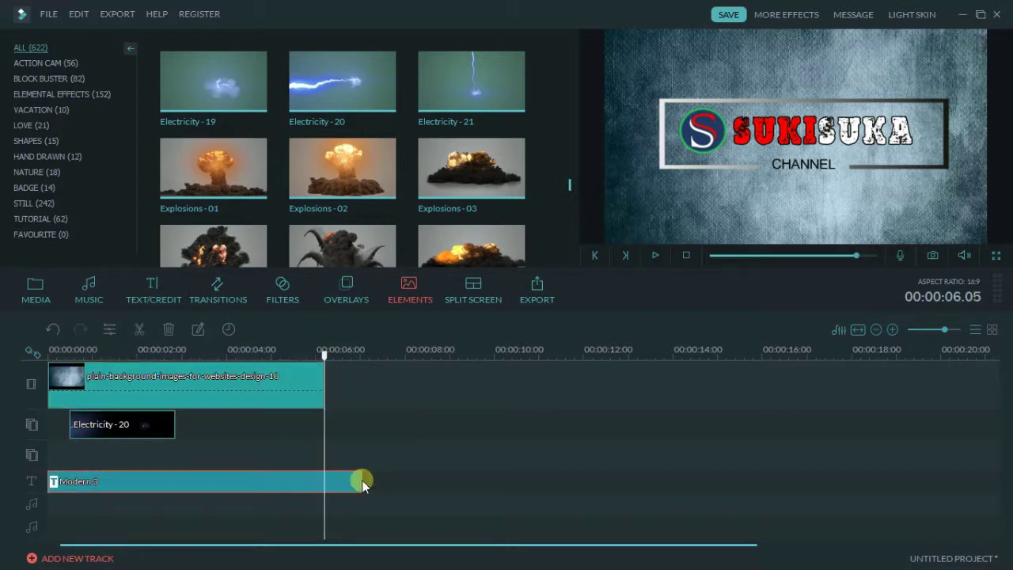
{"action": "left_click_drag", "start_coordinate": [371, 490], "coordinate": [325, 483]}
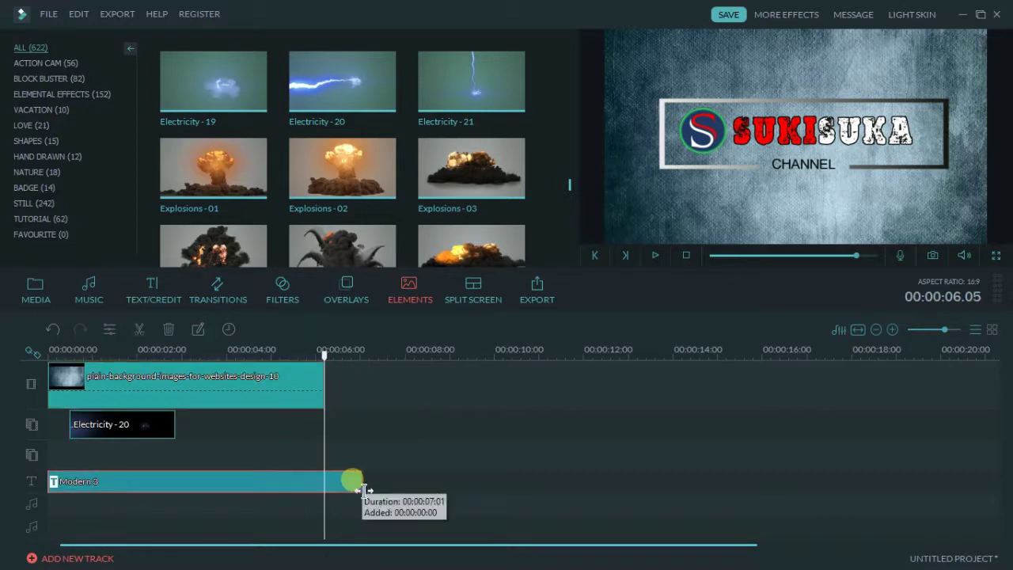
{"action": "left_click", "coordinate": [685, 255]}
{"action": "left_click", "coordinate": [655, 256]}
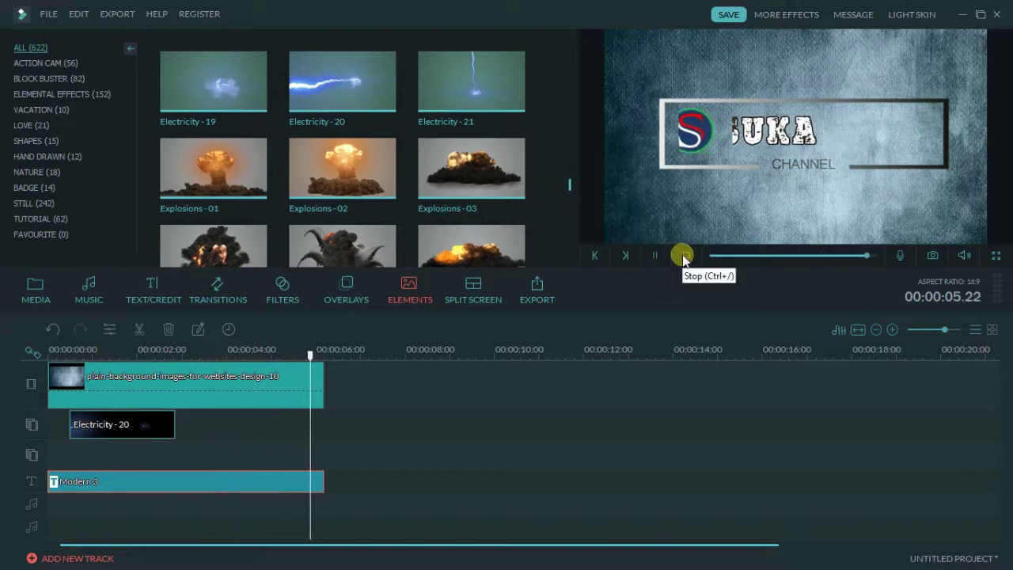
{"action": "left_click", "coordinate": [685, 257]}
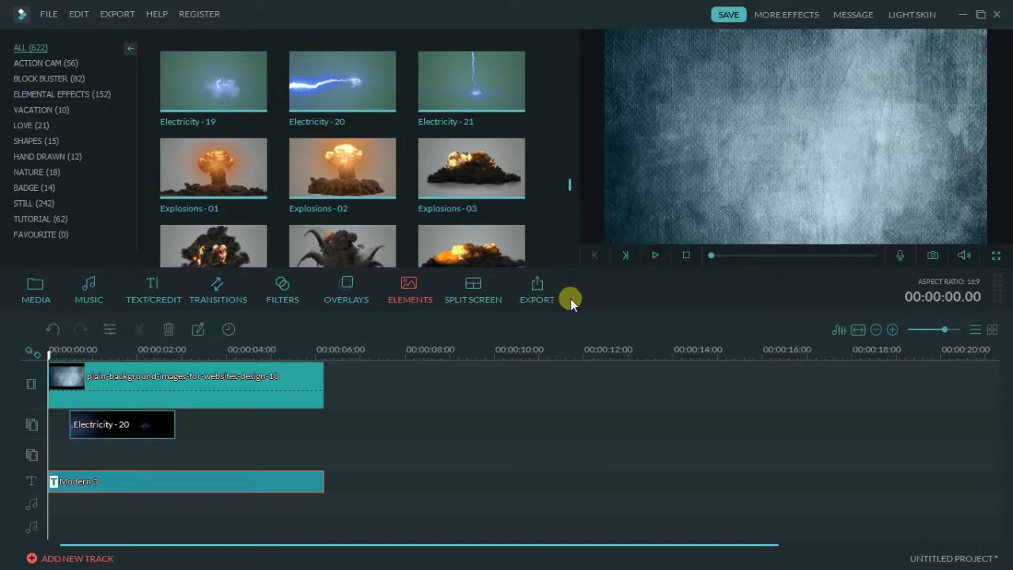
- Export the intro as an AVI file named INTRO
{"action": "left_click", "coordinate": [535, 289]}
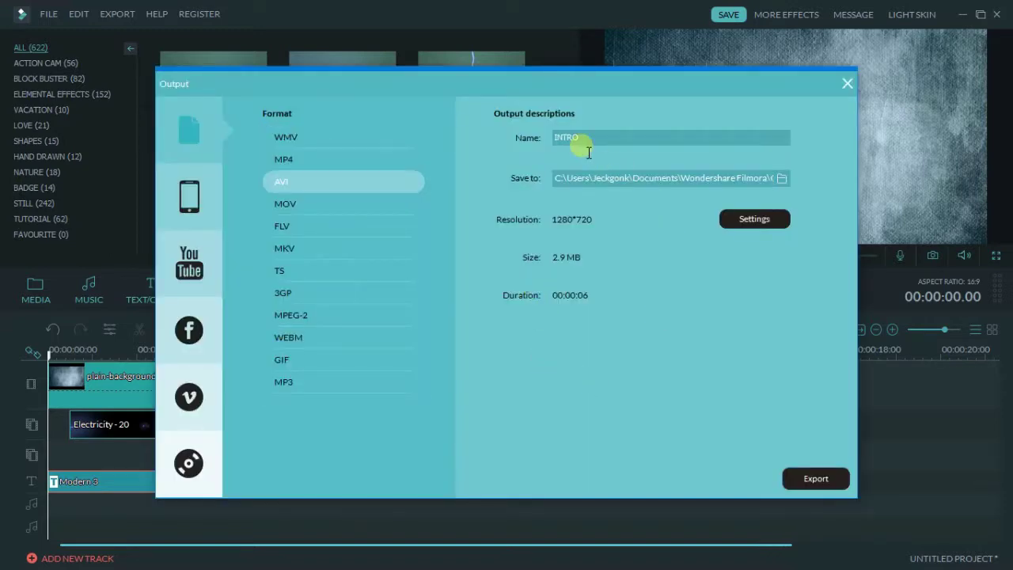
{"action": "left_click", "coordinate": [814, 476]}
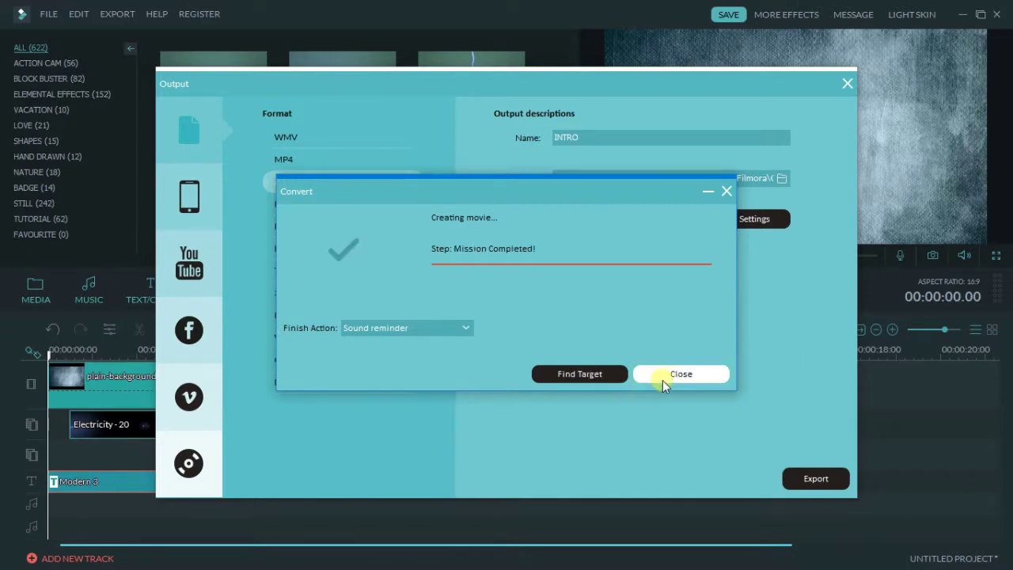
- Open the Output folder and play INTRO.avi from its right-click menu
{"action": "left_click", "coordinate": [590, 376]}
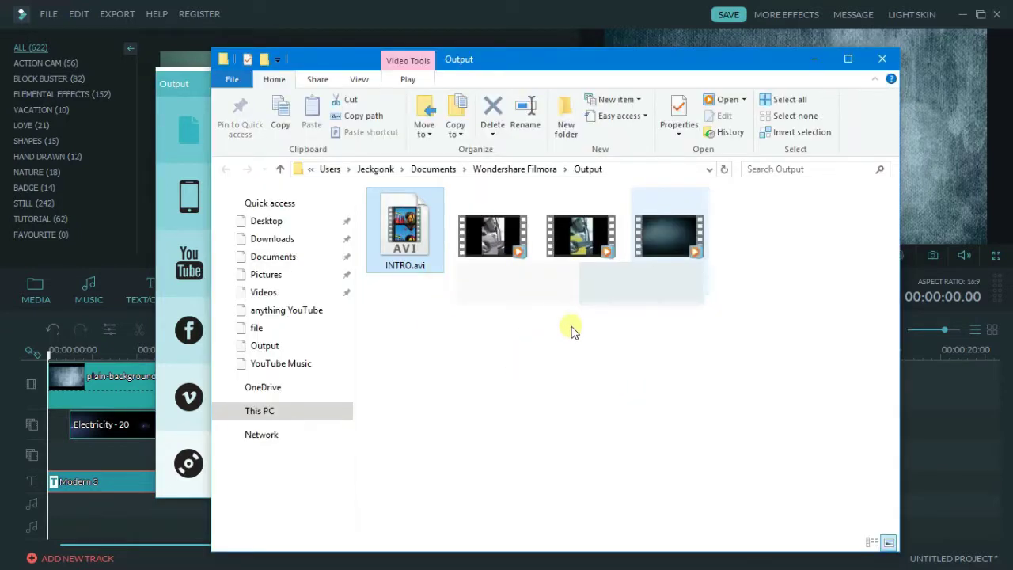
{"action": "left_click", "coordinate": [399, 215]}
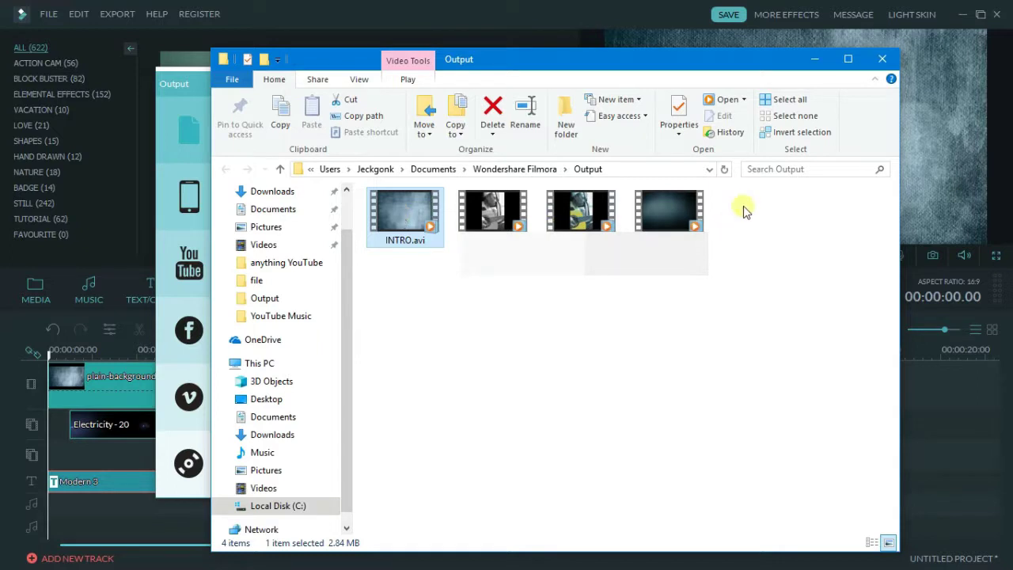
{"action": "right_click", "coordinate": [420, 218]}
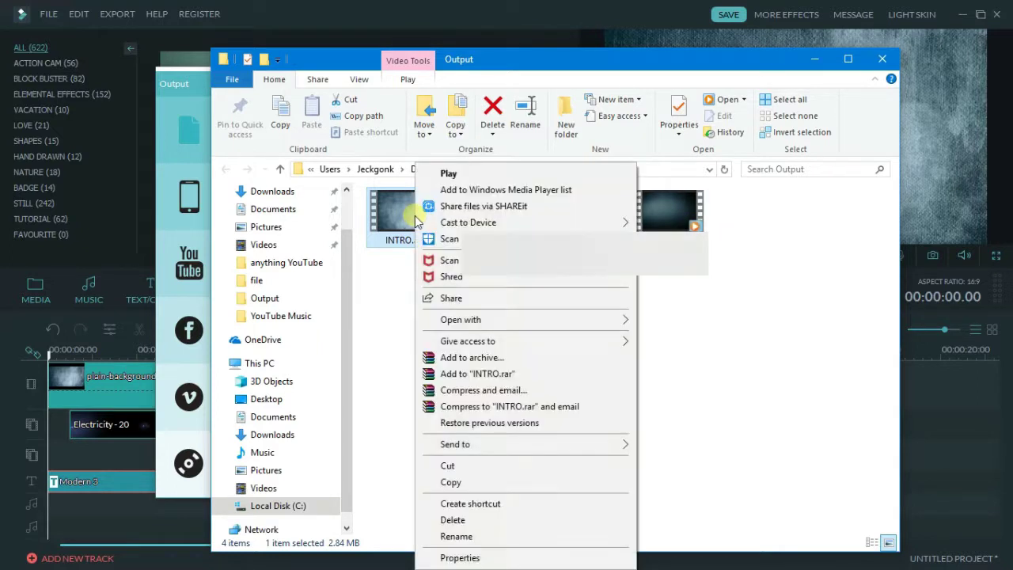
{"action": "left_click", "coordinate": [447, 168]}
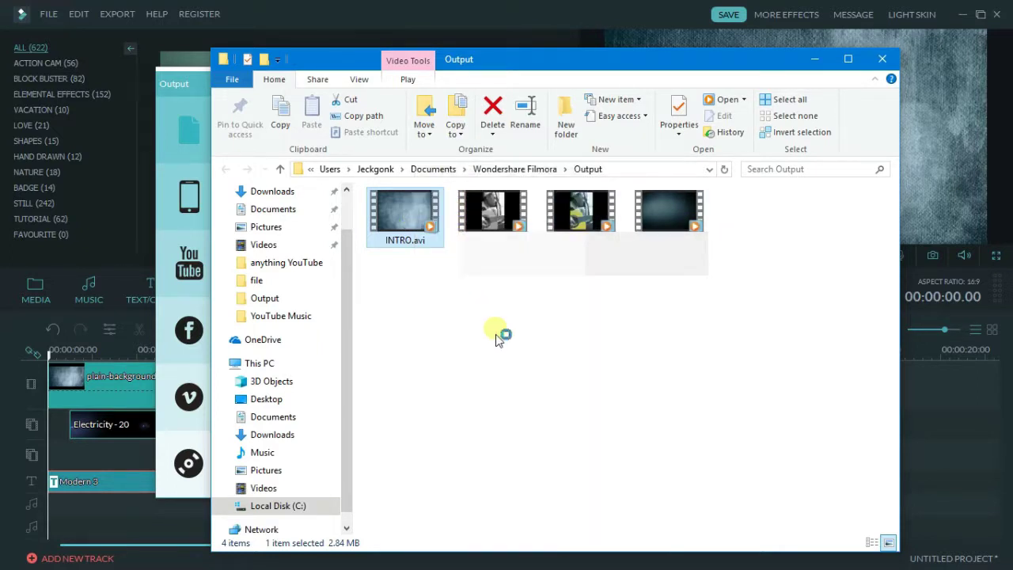